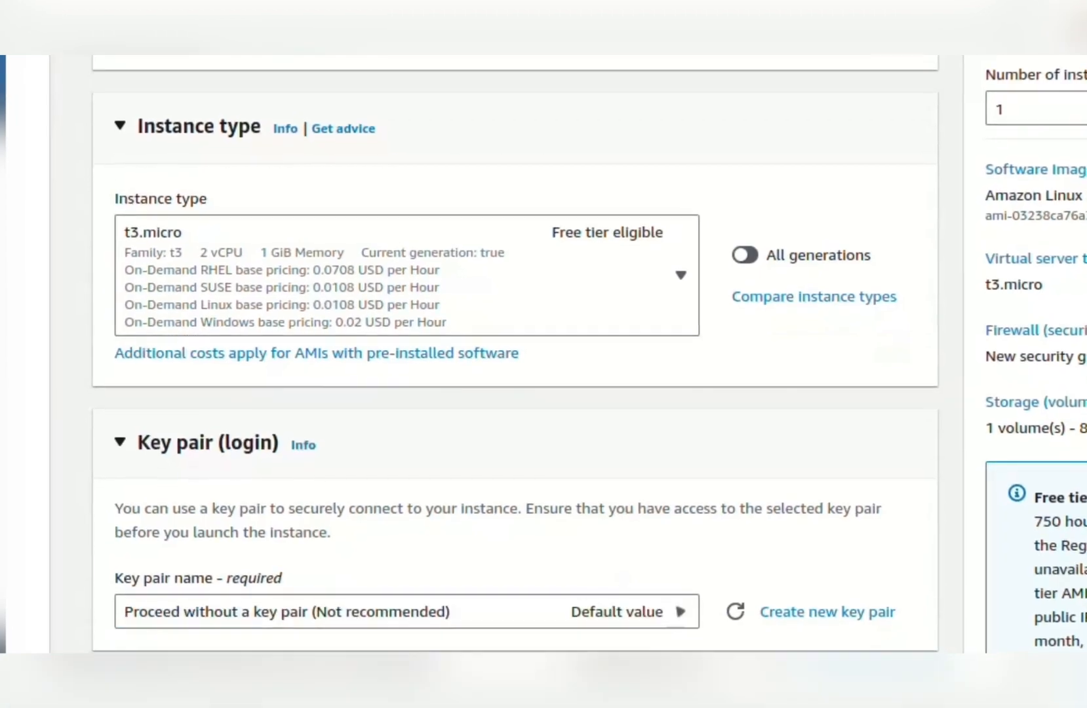
- Review the instance type, key pair, network and storage settings, including the launch-wizard-1 security group and the root volume's encryption
{"action": "scroll", "coordinate": [516, 419], "scroll_direction": "down", "scroll_amount": 3}
{"action": "scroll", "coordinate": [516, 354], "scroll_direction": "down", "scroll_amount": 2}
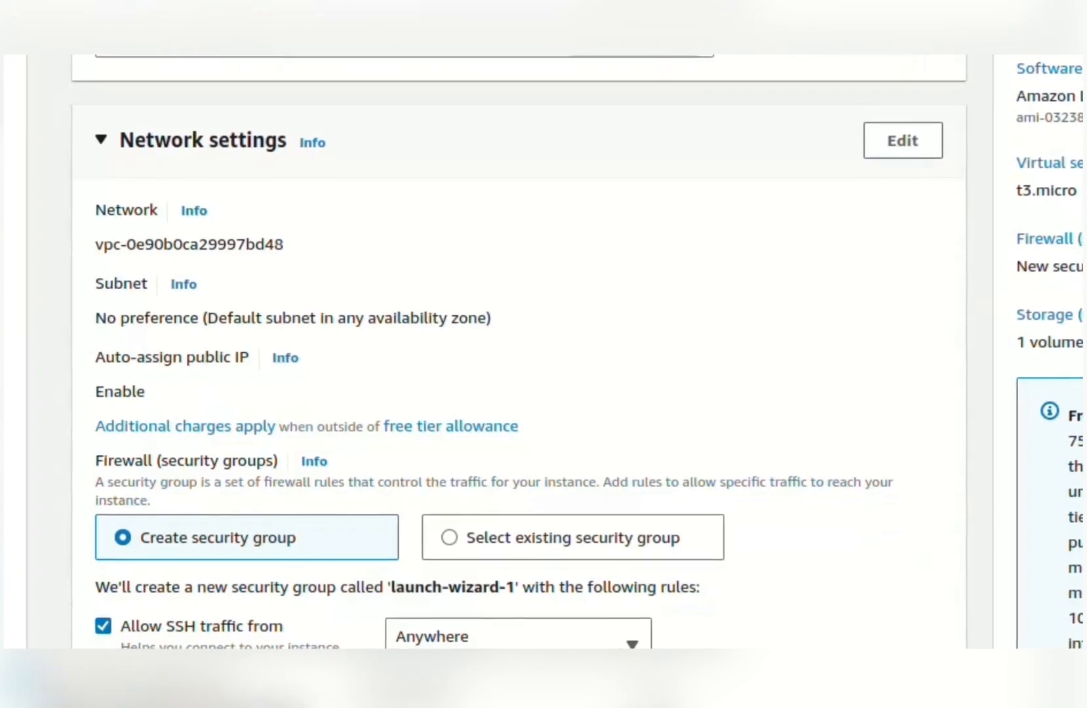
{"action": "scroll", "coordinate": [518, 354], "scroll_direction": "down", "scroll_amount": 3}
{"action": "scroll", "coordinate": [518, 354], "scroll_direction": "down", "scroll_amount": 3}
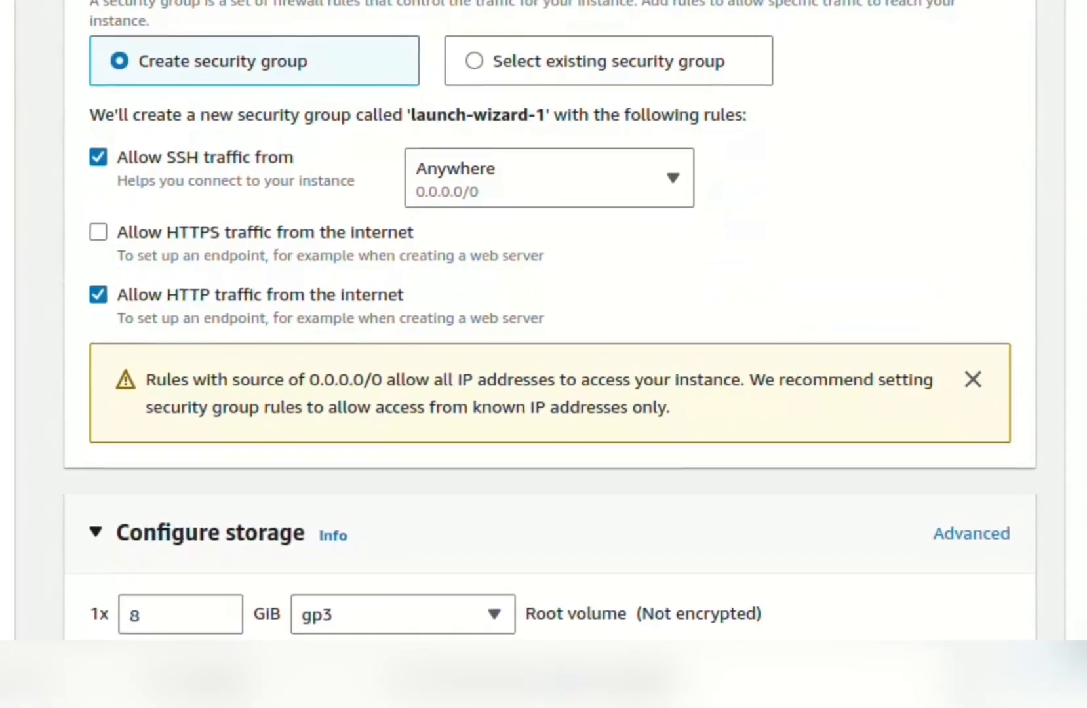
{"action": "left_click_drag", "start_coordinate": [546, 125], "coordinate": [411, 123]}
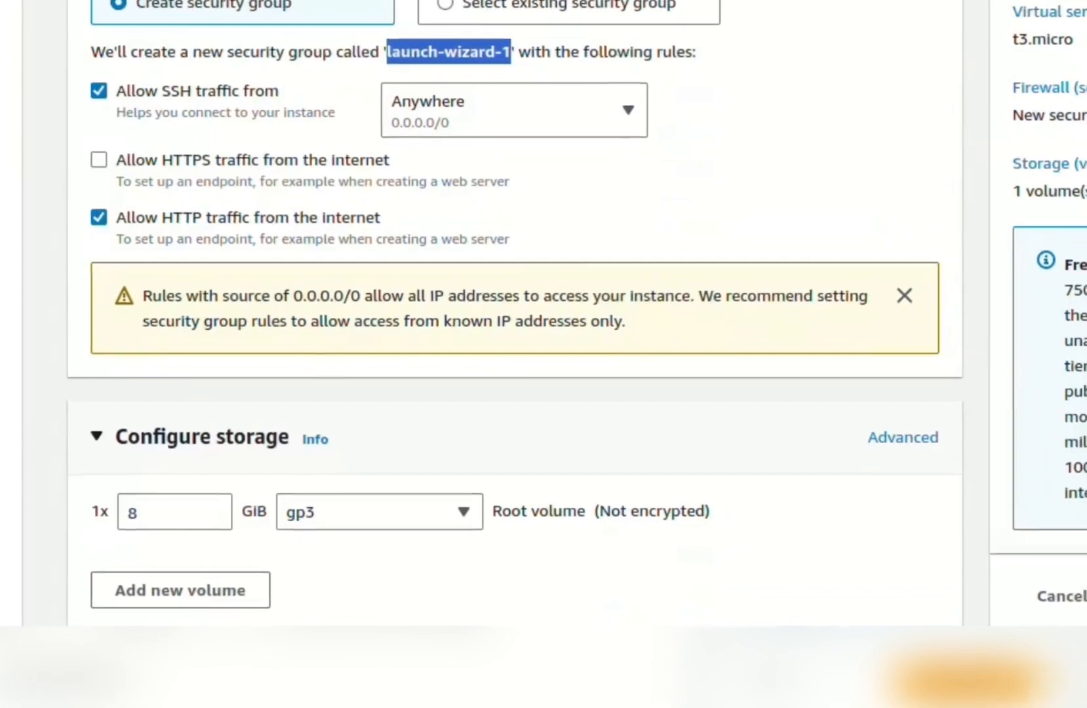
{"action": "scroll", "coordinate": [492, 328], "scroll_direction": "down", "scroll_amount": 3}
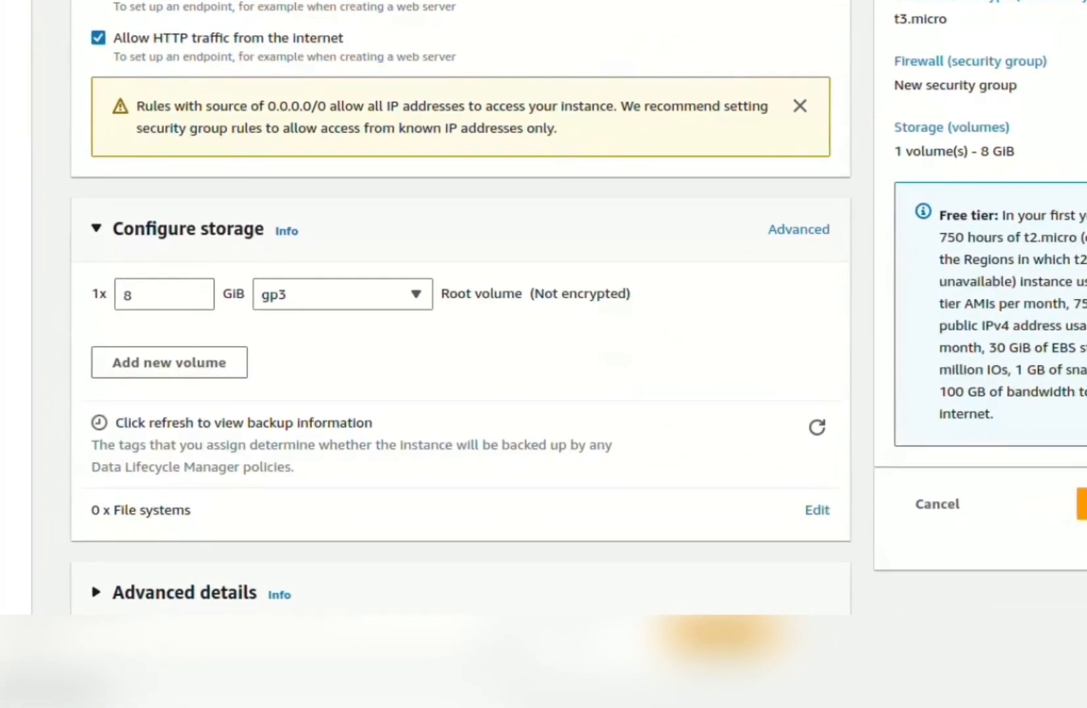
{"action": "left_click_drag", "start_coordinate": [631, 294], "coordinate": [440, 294]}
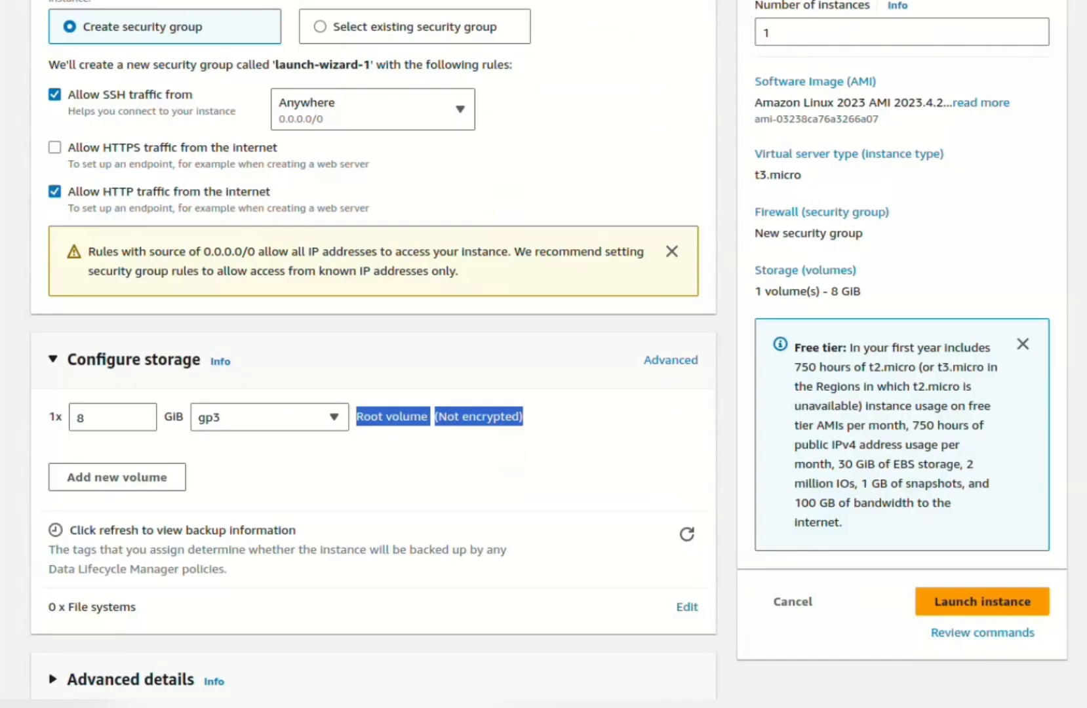
- Switch the storage configuration to its advanced view and expand Volume 1 to check the delete-on-termination choices
{"action": "left_click", "coordinate": [671, 360]}
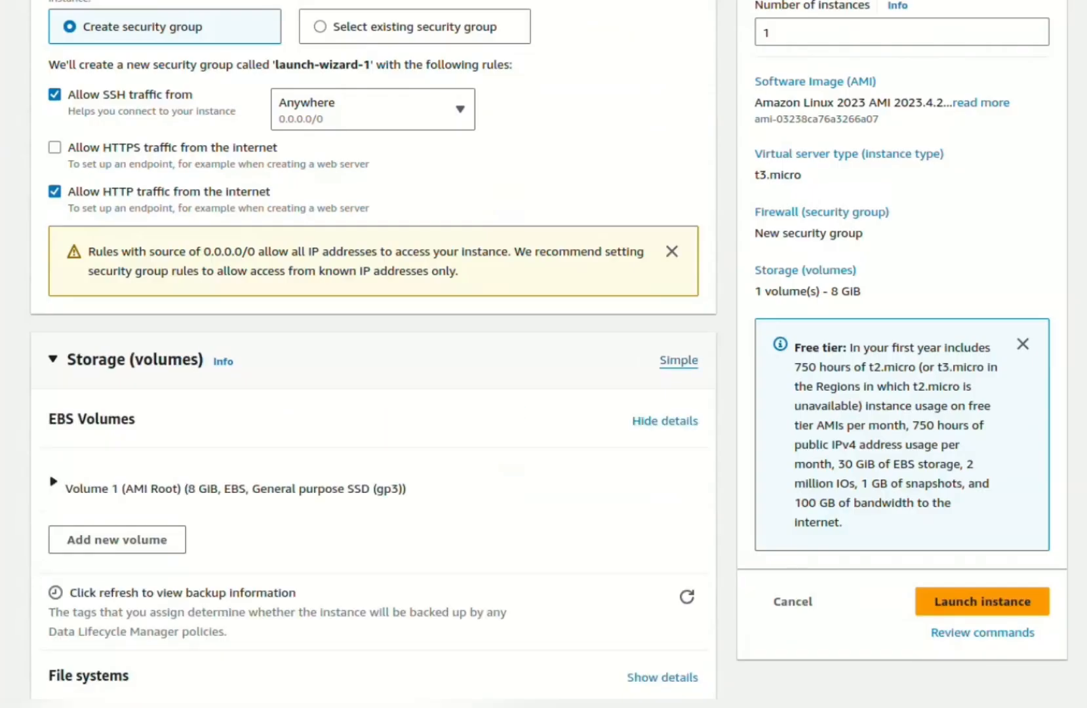
{"action": "left_click", "coordinate": [53, 482]}
{"action": "scroll", "coordinate": [374, 420], "scroll_direction": "down", "scroll_amount": 3}
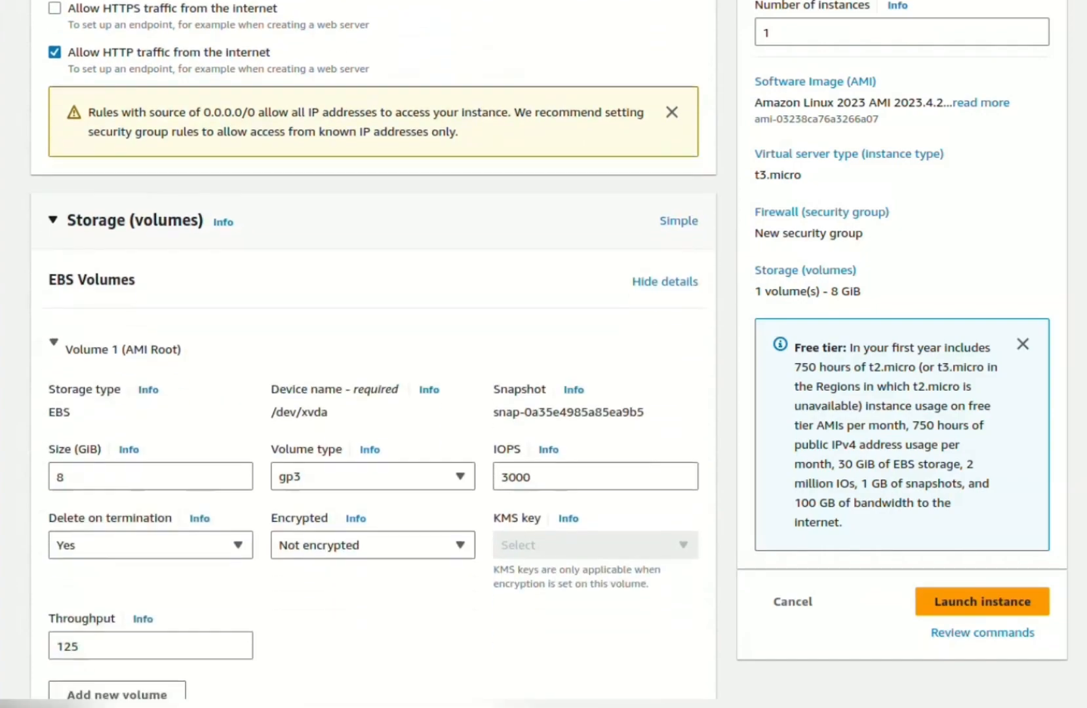
{"action": "left_click", "coordinate": [151, 517]}
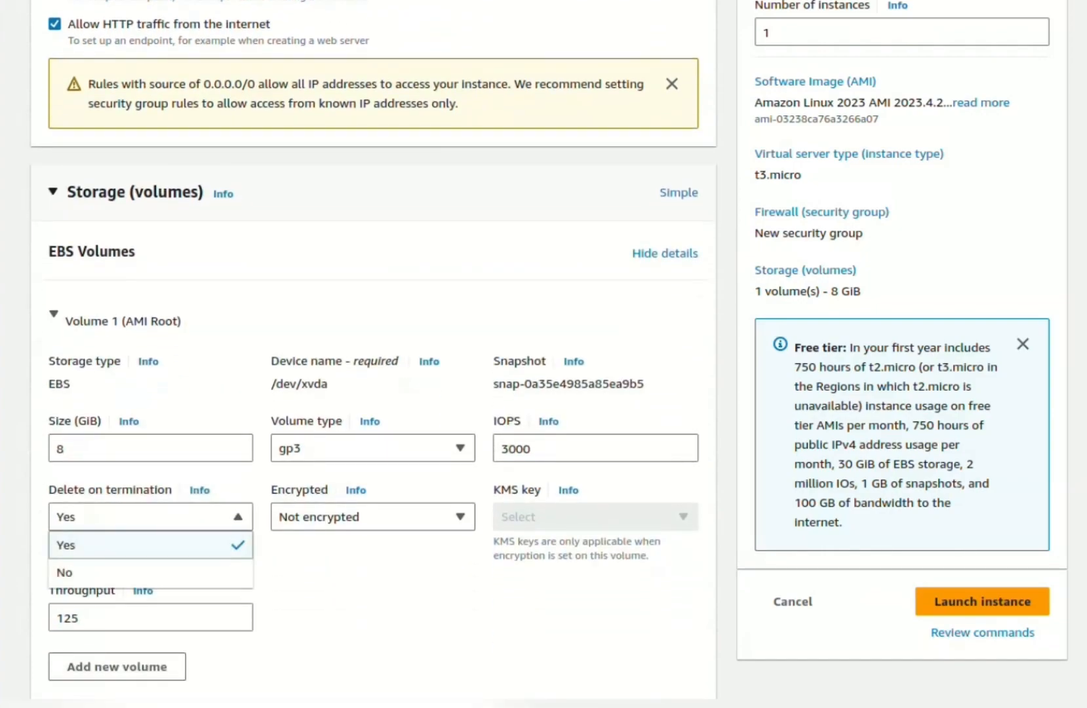
{"action": "left_click", "coordinate": [315, 577]}
{"action": "scroll", "coordinate": [373, 419], "scroll_direction": "down", "scroll_amount": 1}
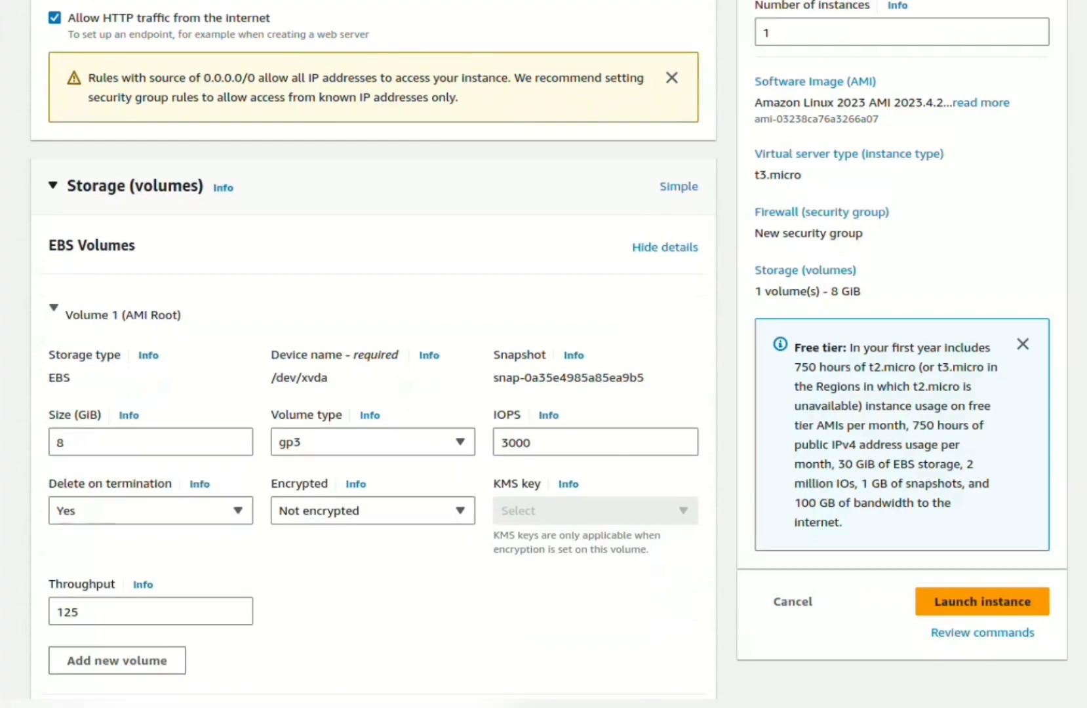
{"action": "scroll", "coordinate": [373, 419], "scroll_direction": "down", "scroll_amount": 3}
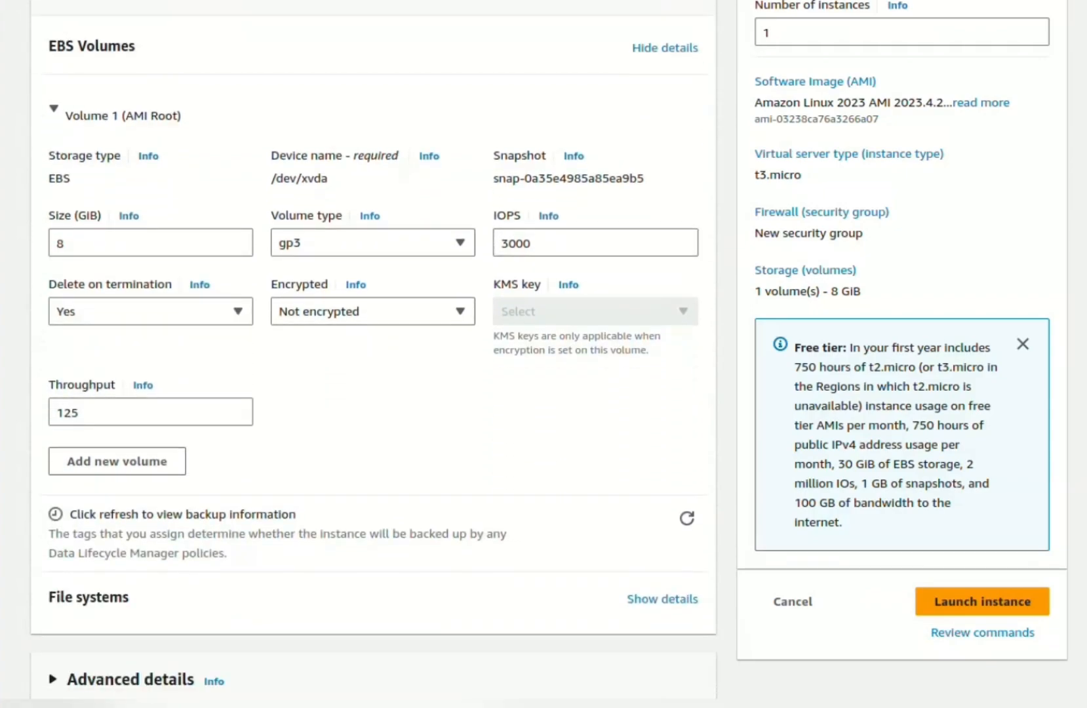
- Expand the advanced details, go through them to the user data script, and launch the instance
{"action": "left_click", "coordinate": [129, 680]}
{"action": "scroll", "coordinate": [373, 419], "scroll_direction": "down", "scroll_amount": 1}
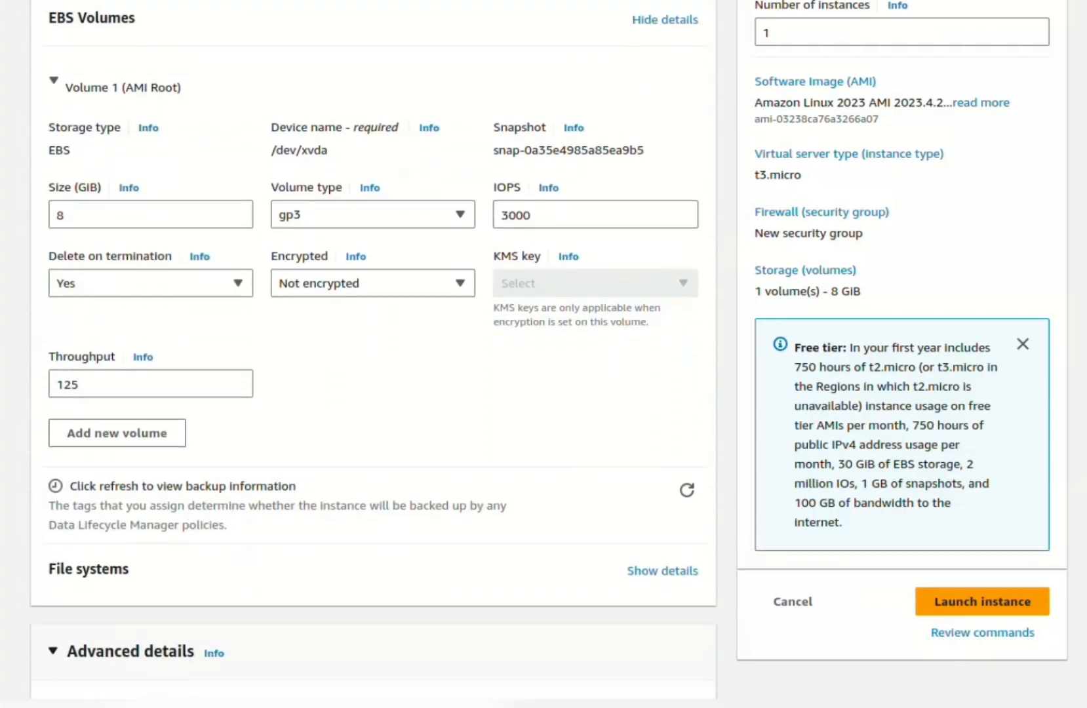
{"action": "scroll", "coordinate": [373, 420], "scroll_direction": "down", "scroll_amount": 20}
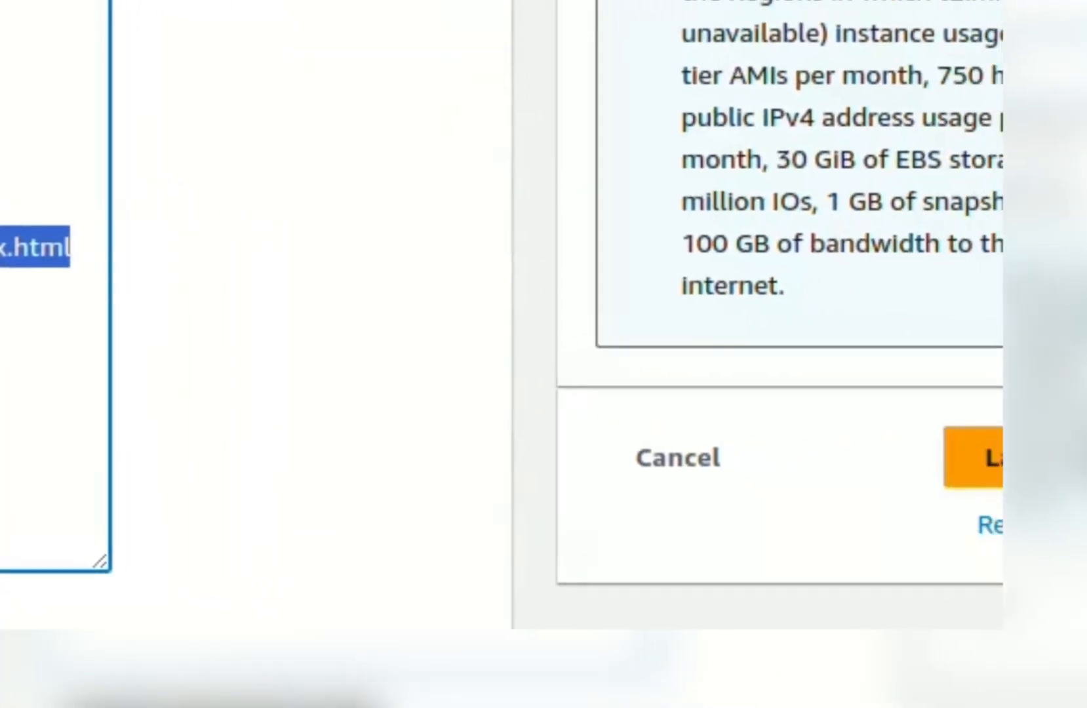
{"action": "left_click", "coordinate": [974, 457]}
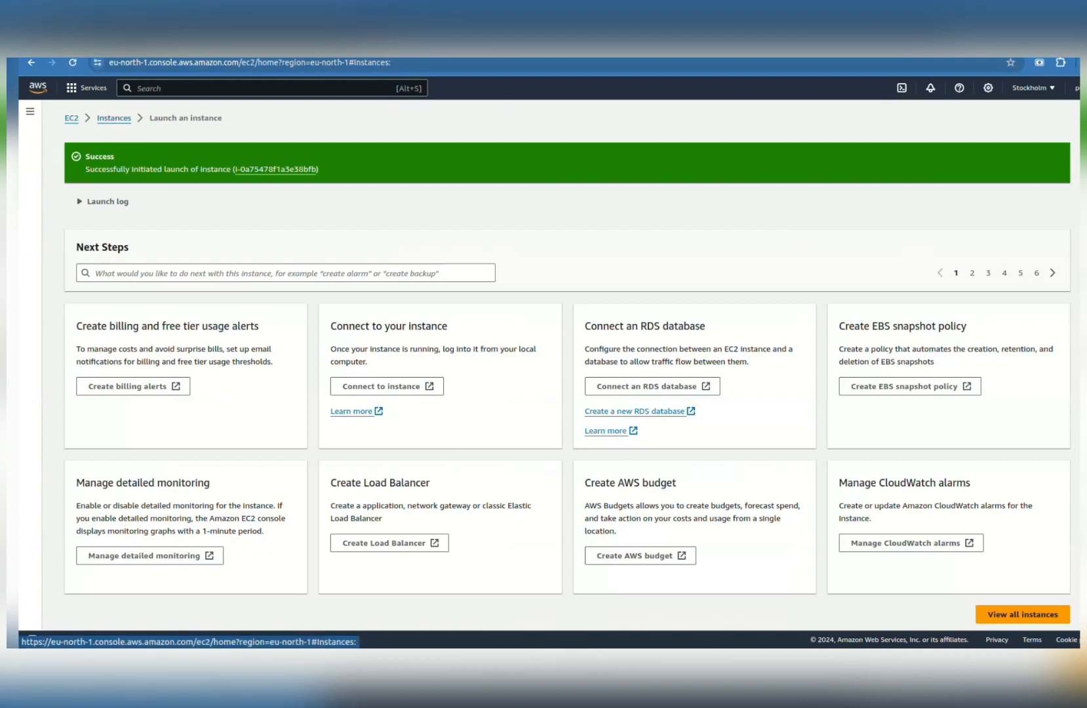
- Open the list of all instances and show the details of my instance A, including its public IPv4 address
{"action": "left_click", "coordinate": [1023, 614]}
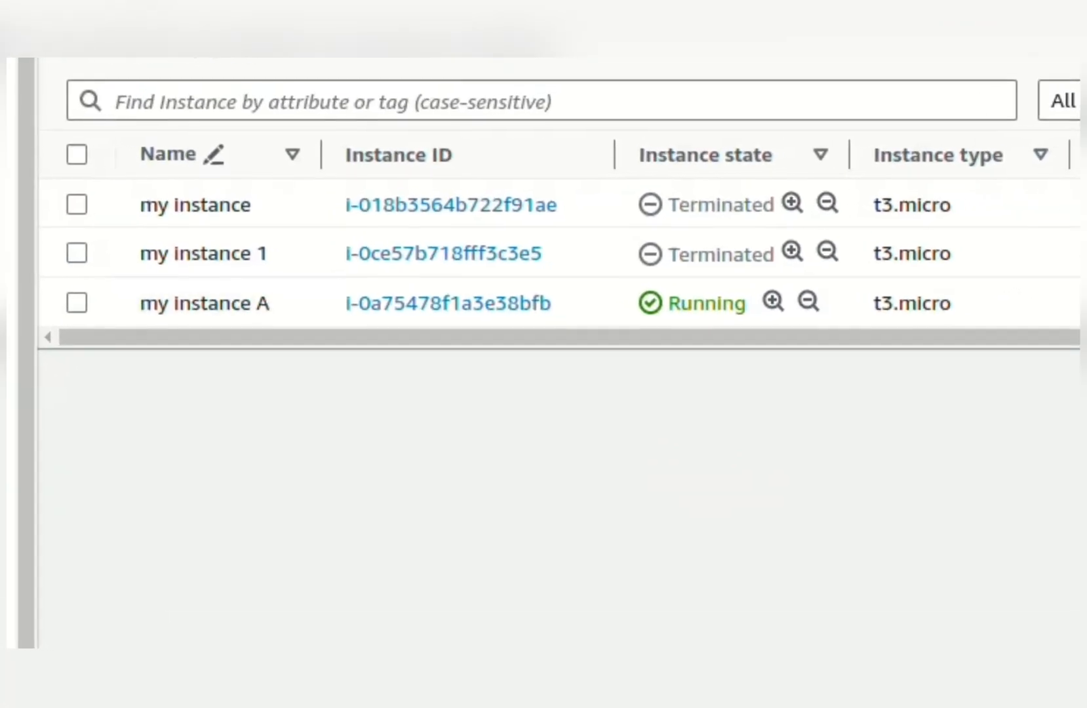
{"action": "left_click", "coordinate": [76, 303]}
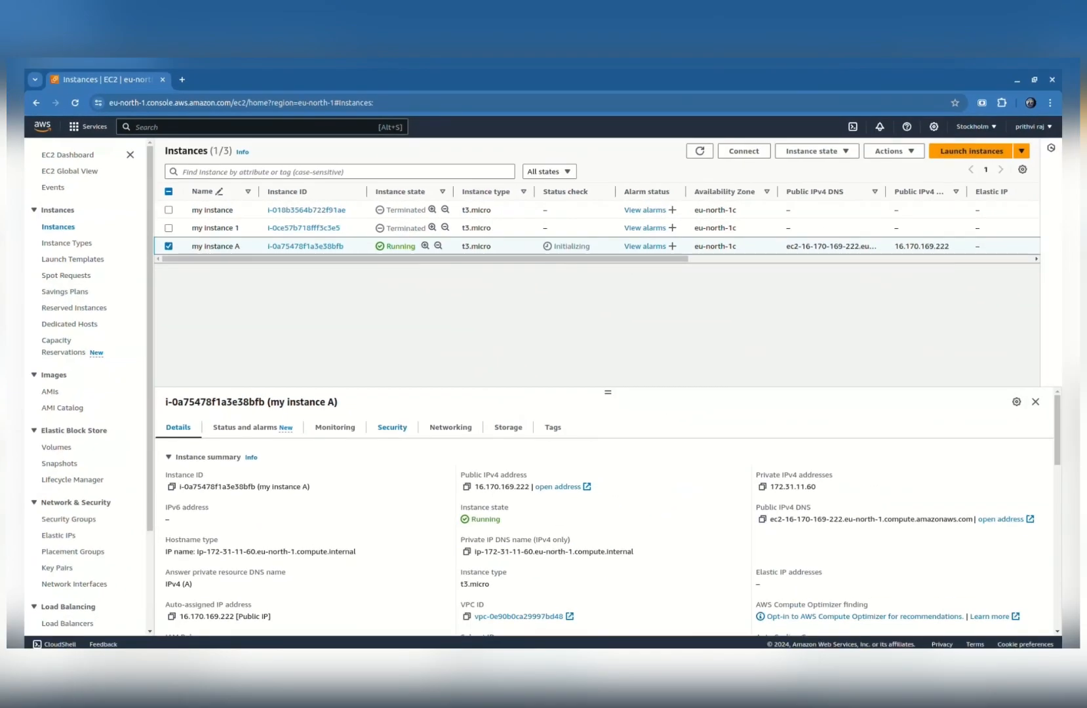
{"action": "left_click", "coordinate": [497, 561]}
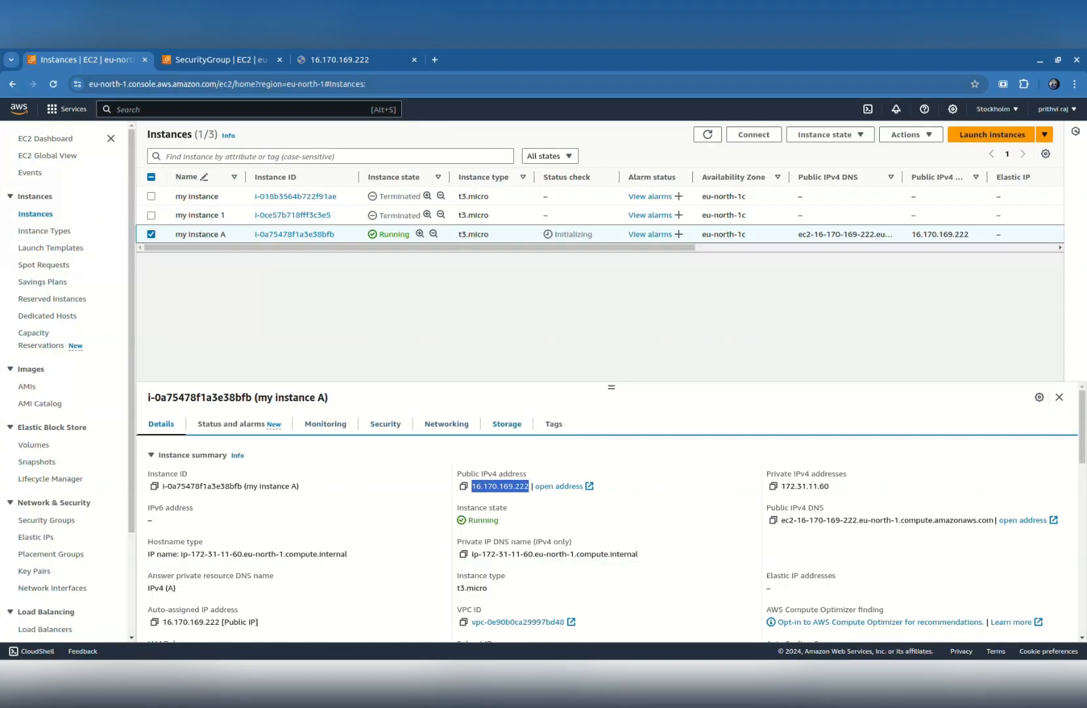
- Check the block device attached to my instance A and the availability zone of its volume in the volumes list
{"action": "left_click", "coordinate": [507, 424]}
{"action": "scroll", "coordinate": [607, 525], "scroll_direction": "down", "scroll_amount": 2}
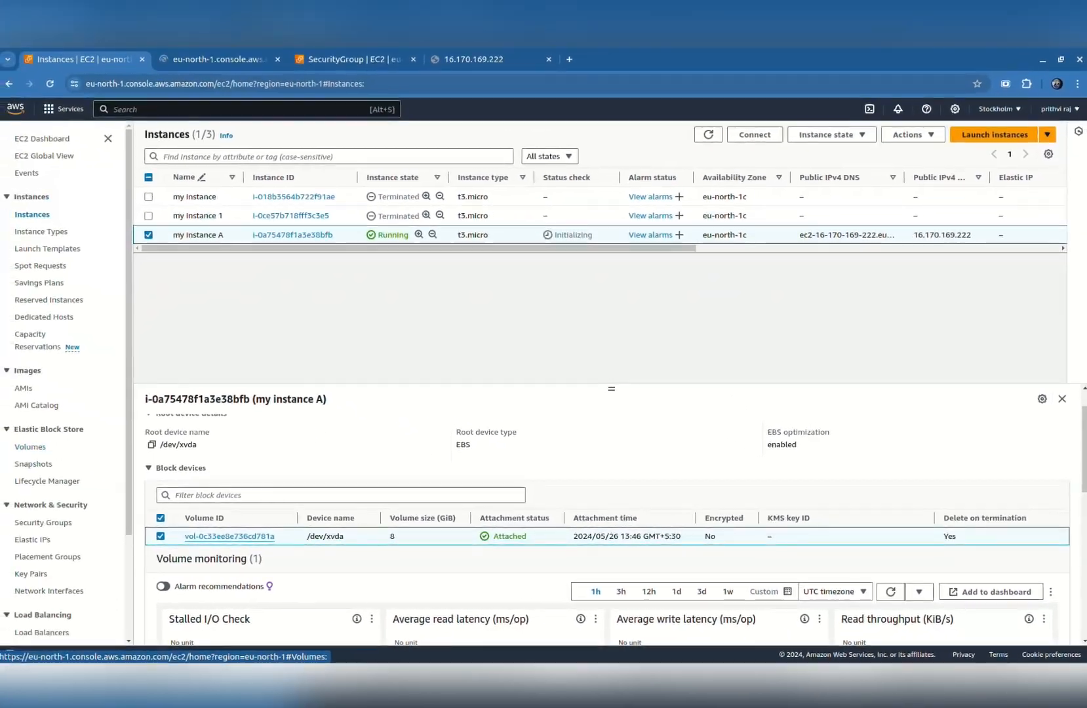
{"action": "left_click", "coordinate": [219, 59]}
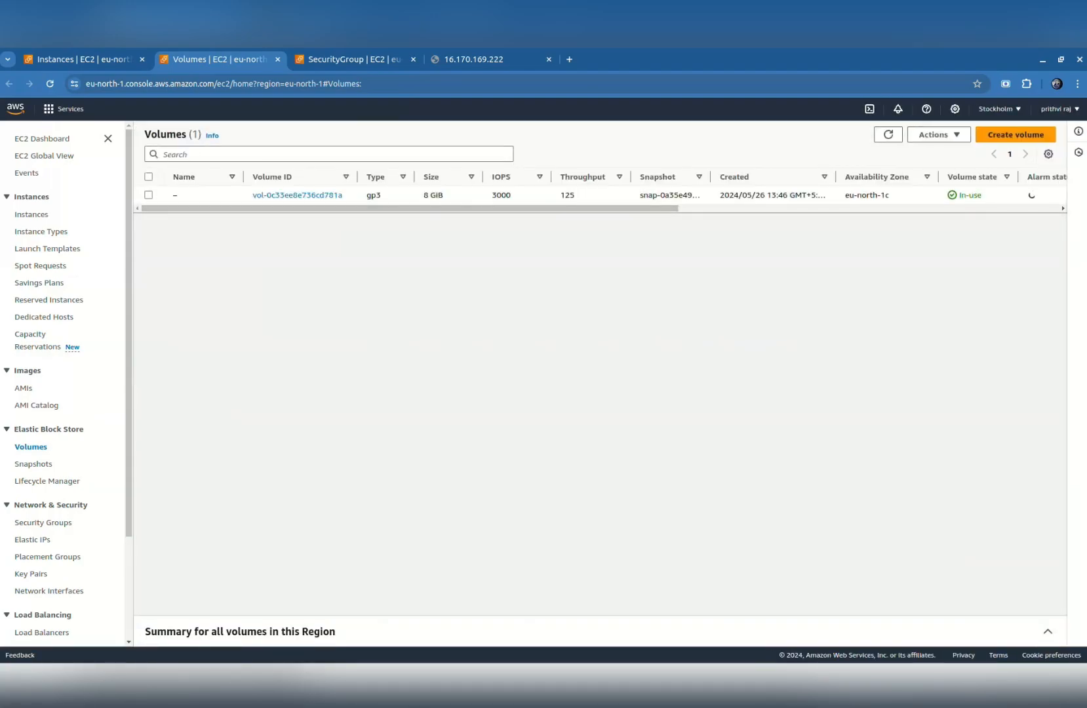
{"action": "left_click_drag", "start_coordinate": [890, 195], "coordinate": [845, 196]}
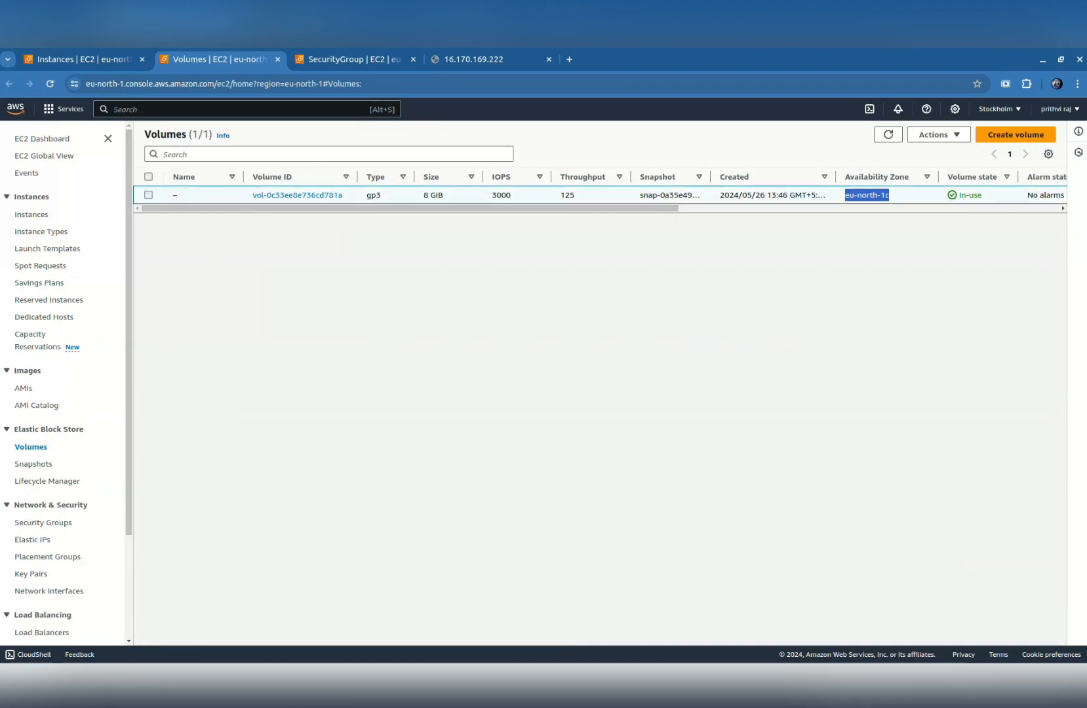
{"action": "left_click", "coordinate": [855, 196]}
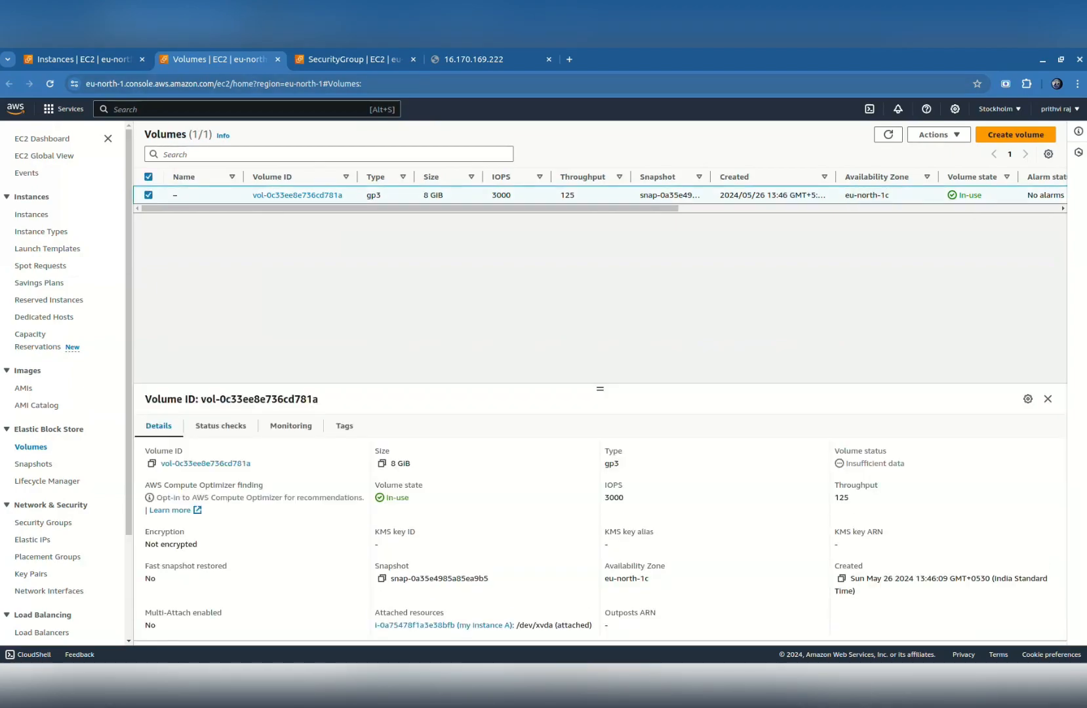
- Check the availability zone in the networking details of my instance A
{"action": "left_click", "coordinate": [83, 59]}
{"action": "scroll", "coordinate": [182, 470], "scroll_direction": "up", "scroll_amount": 2}
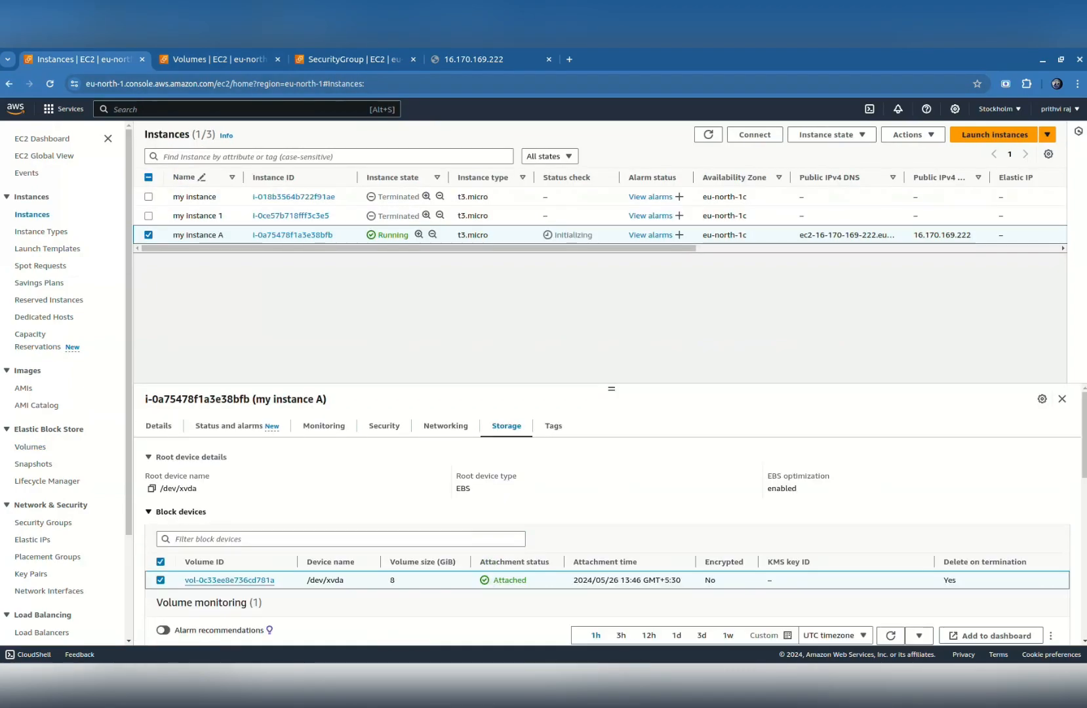
{"action": "left_click", "coordinate": [446, 426]}
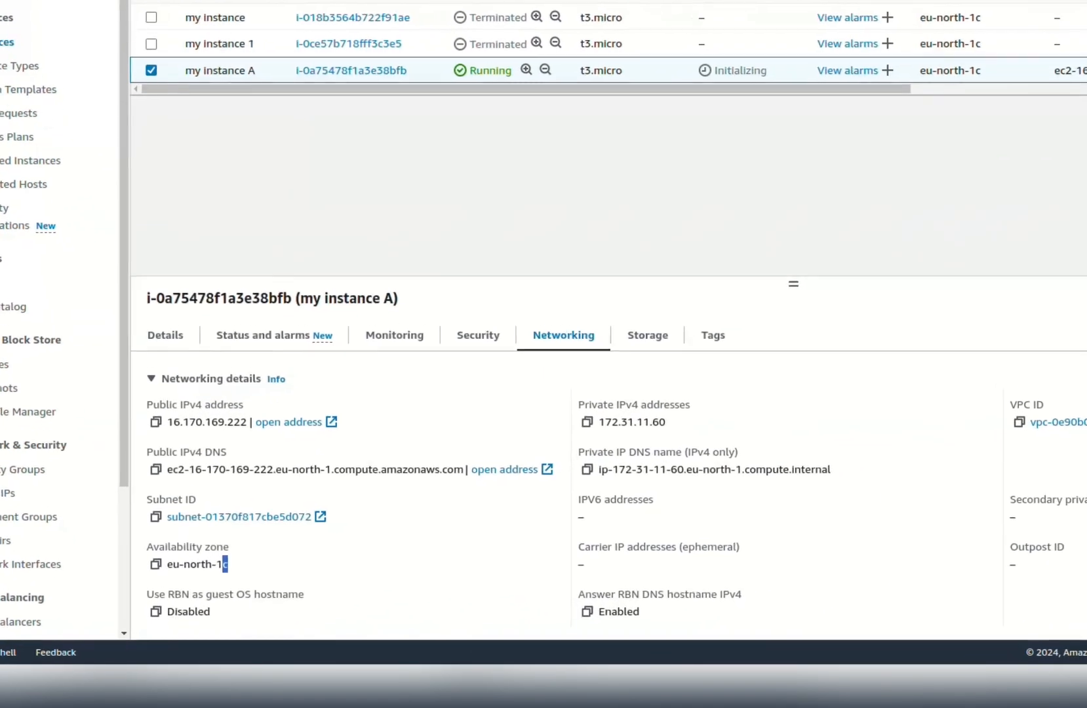
{"action": "triple_click", "coordinate": [204, 590]}
{"action": "left_click", "coordinate": [257, 536]}
{"action": "left_click_drag", "start_coordinate": [257, 536], "coordinate": [180, 517]}
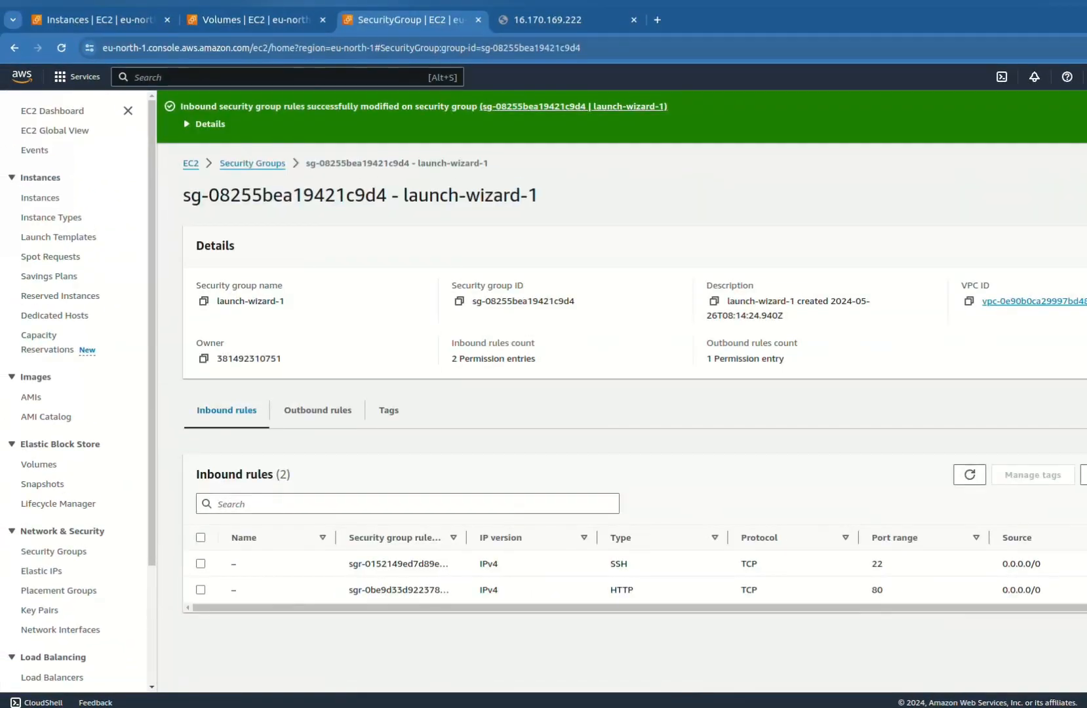
- Create a 100 GiB gp3 volume in availability zone eu-north-1c without a snapshot or encryption
{"action": "left_click", "coordinate": [289, 20]}
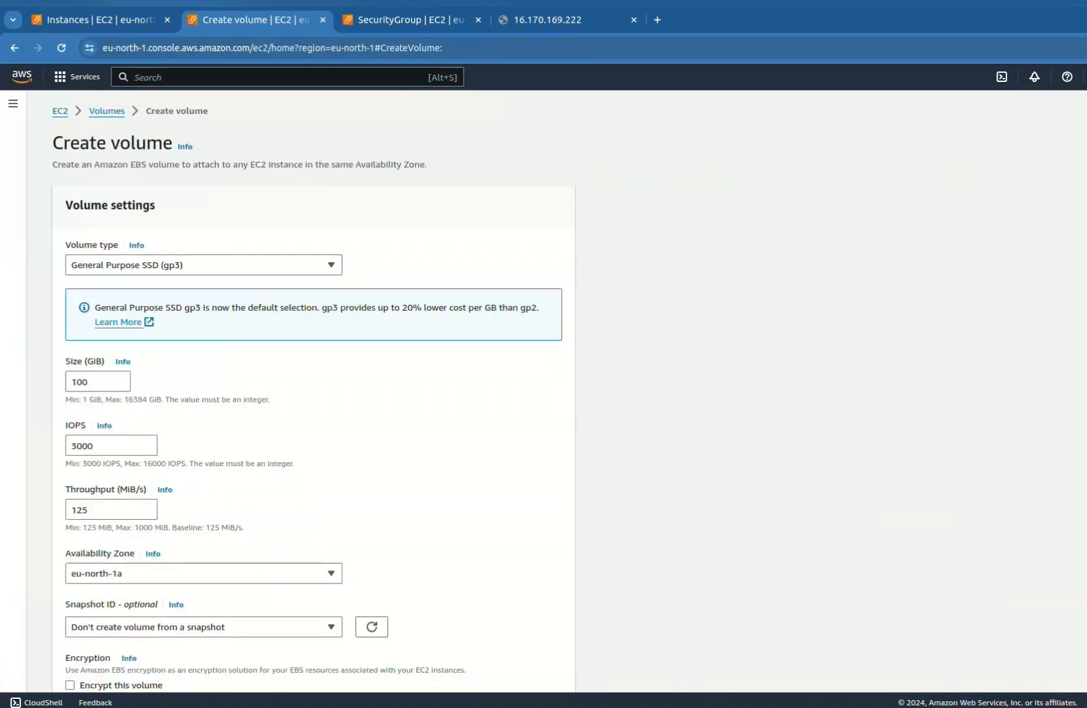
{"action": "scroll", "coordinate": [556, 391], "scroll_direction": "down", "scroll_amount": 1}
{"action": "scroll", "coordinate": [313, 391], "scroll_direction": "down", "scroll_amount": 3}
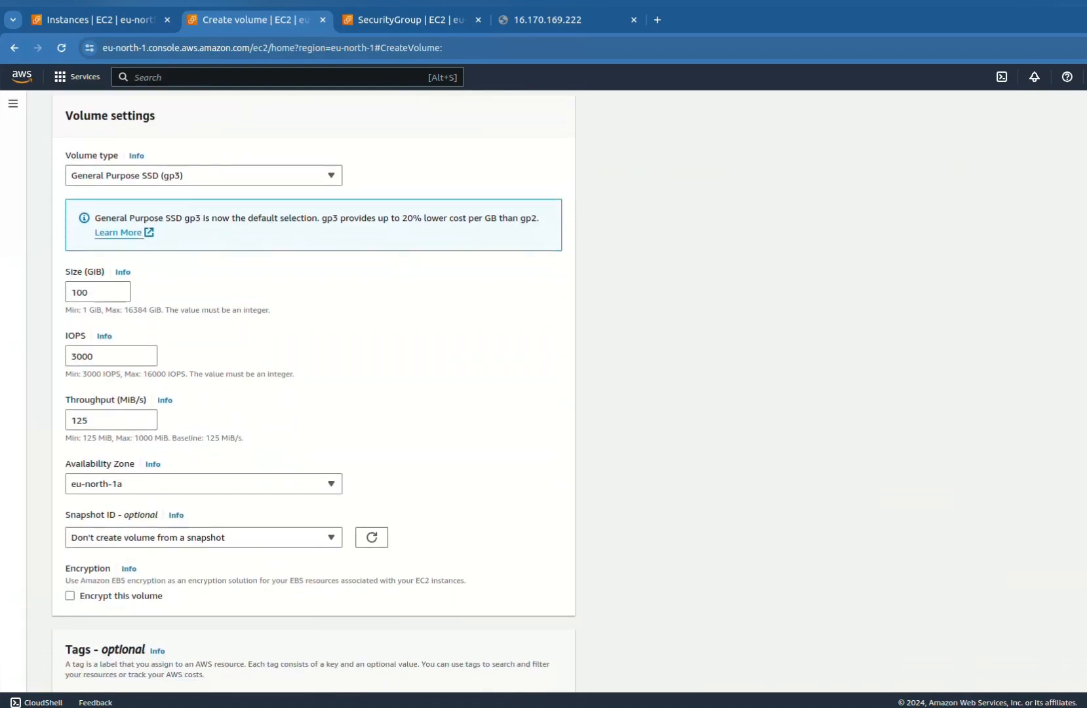
{"action": "left_click", "coordinate": [152, 476]}
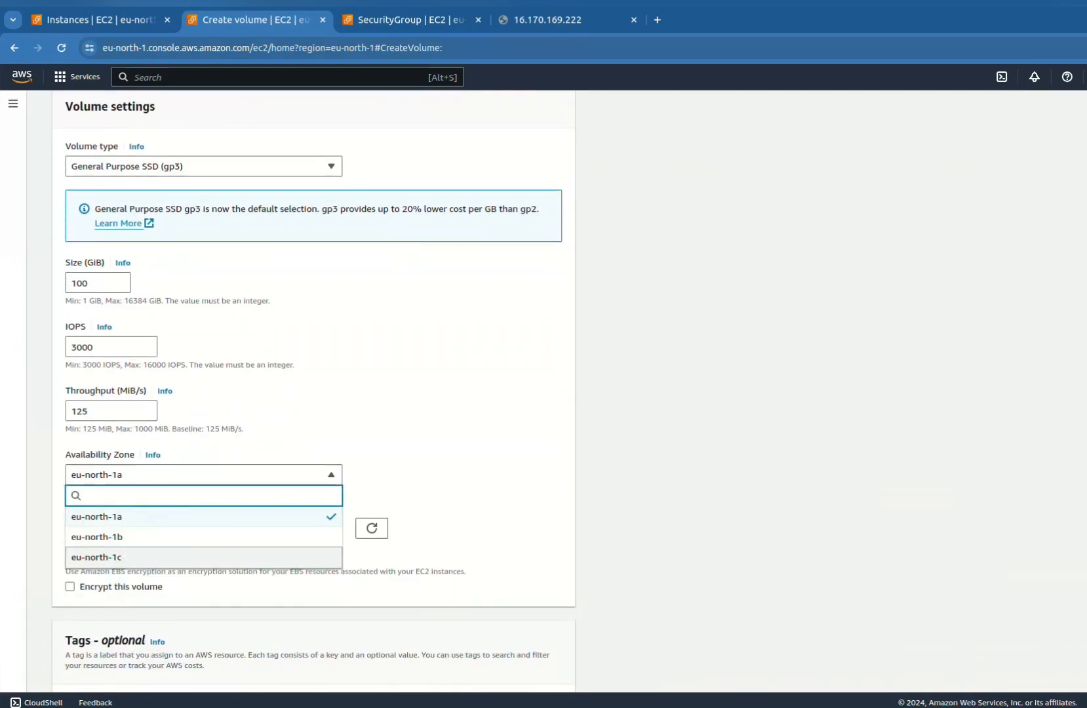
{"action": "left_click", "coordinate": [152, 557]}
{"action": "scroll", "coordinate": [152, 558], "scroll_direction": "down", "scroll_amount": 1}
{"action": "scroll", "coordinate": [313, 392], "scroll_direction": "down", "scroll_amount": 8}
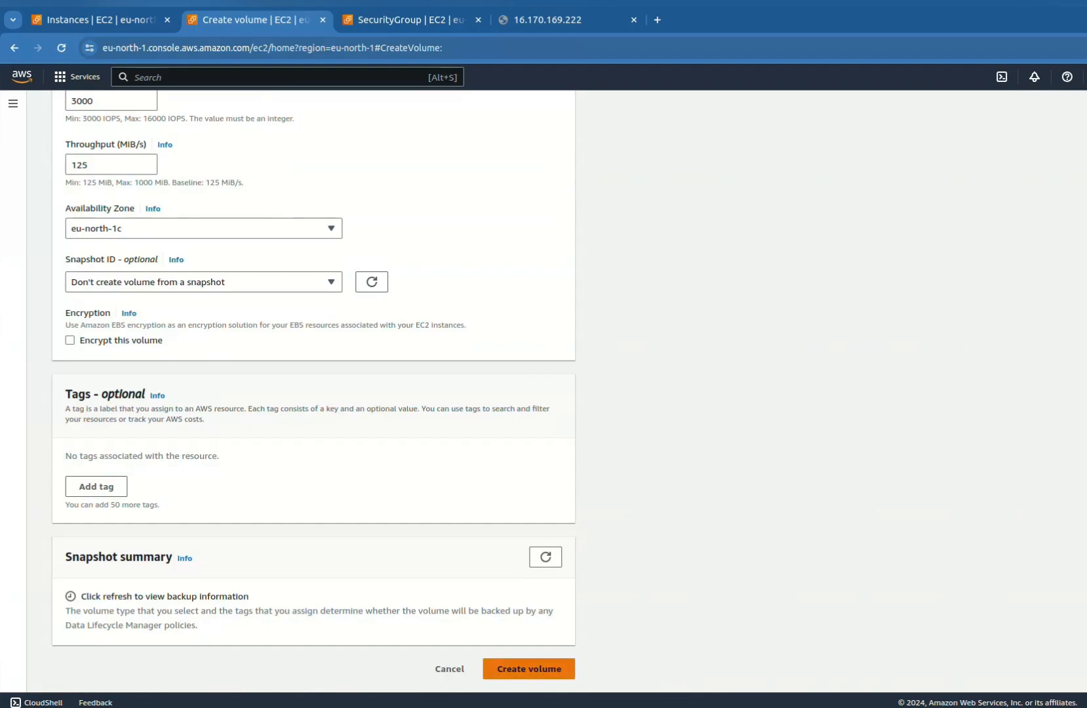
{"action": "left_click", "coordinate": [529, 668]}
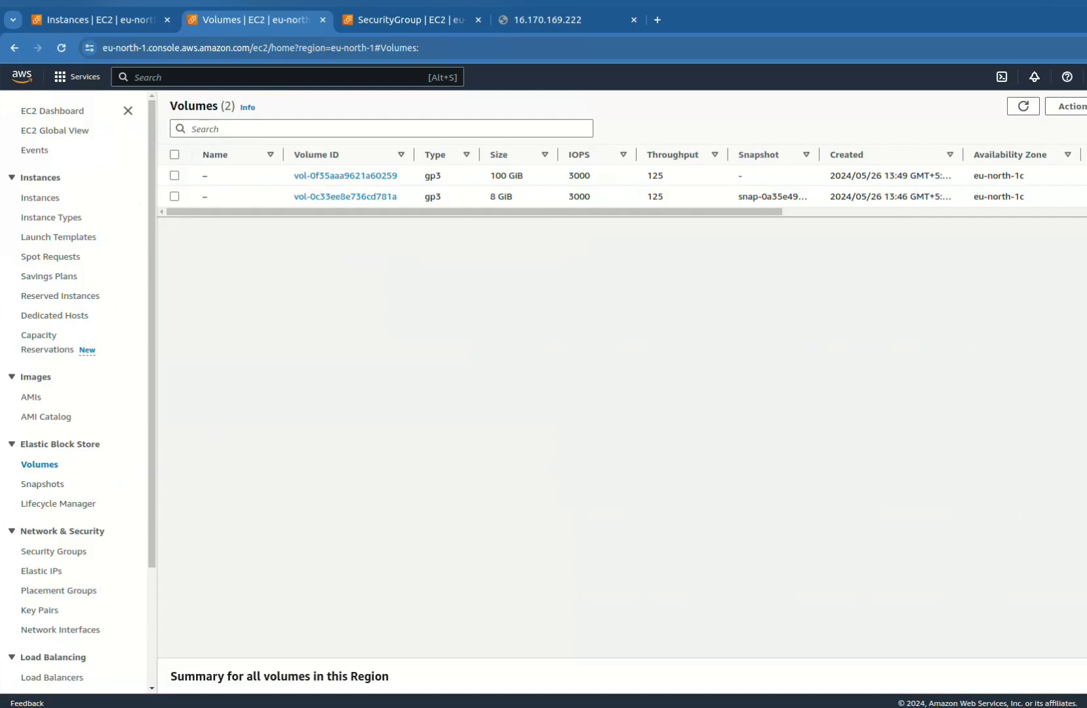
- Attach the unattached 100 GiB volume in eu-north-1c to my instance A with the device name /dev/sdb
{"action": "left_click", "coordinate": [174, 175]}
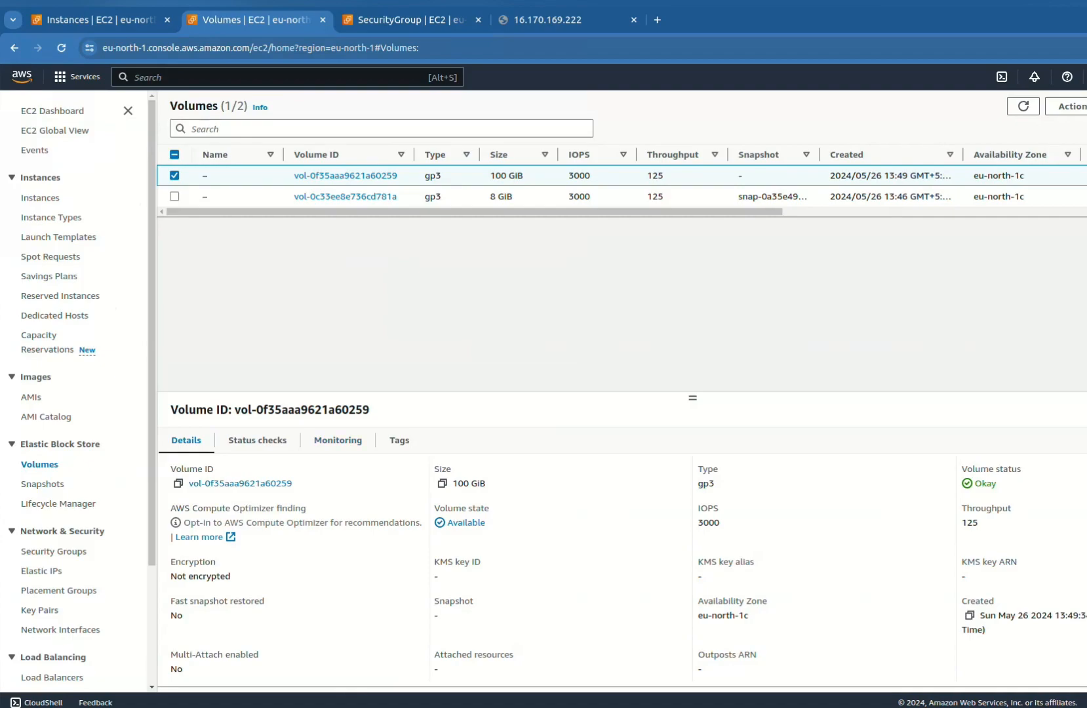
{"action": "left_click", "coordinate": [1069, 106]}
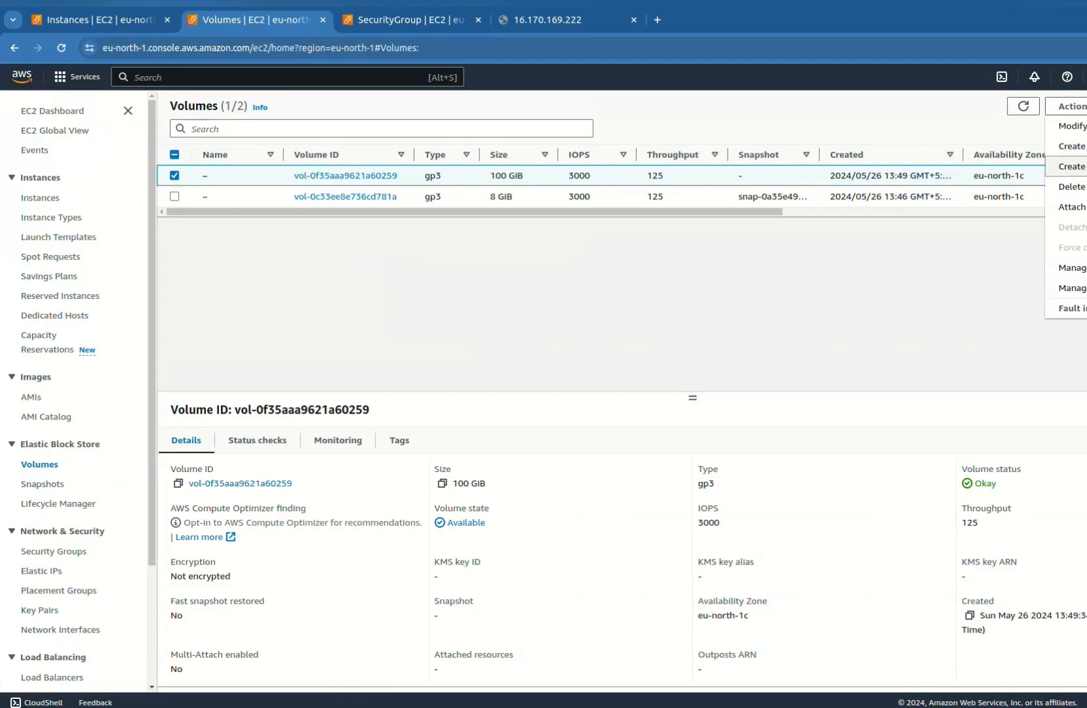
{"action": "left_click", "coordinate": [1072, 207]}
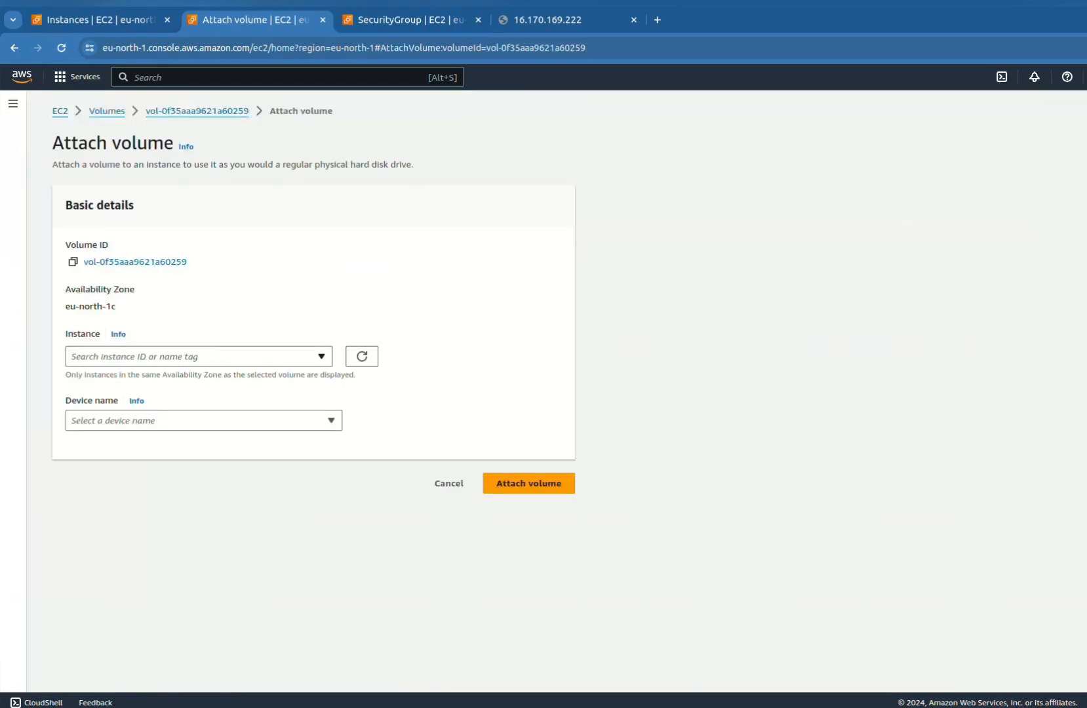
{"action": "left_click", "coordinate": [198, 357]}
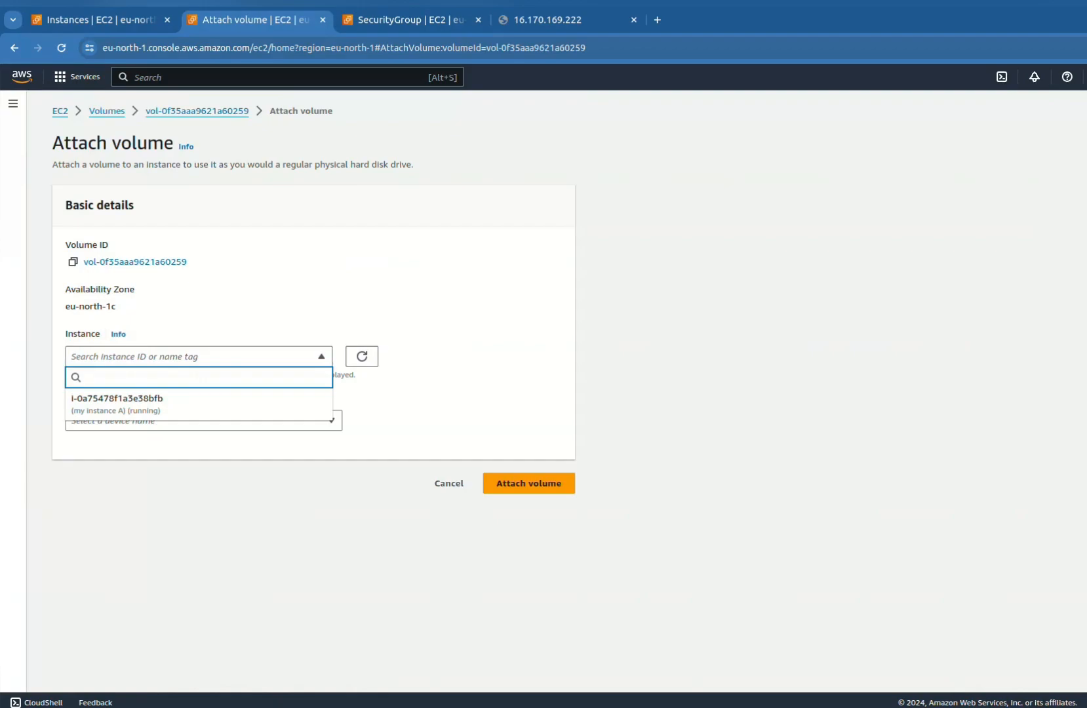
{"action": "left_click", "coordinate": [199, 404]}
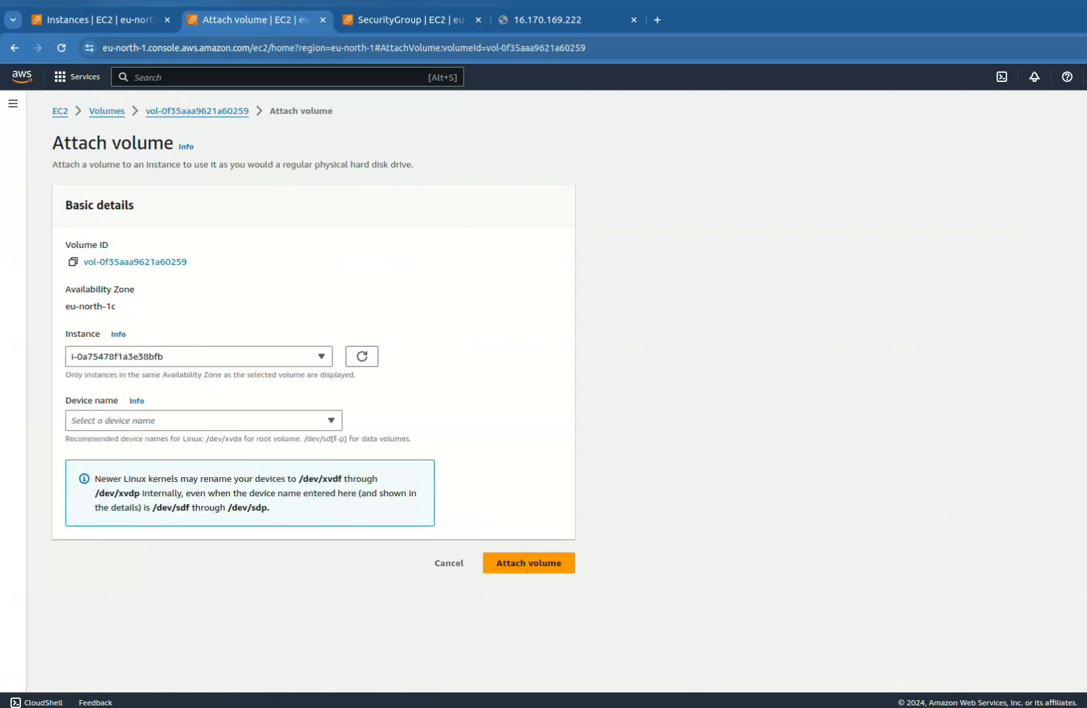
{"action": "left_click", "coordinate": [204, 421]}
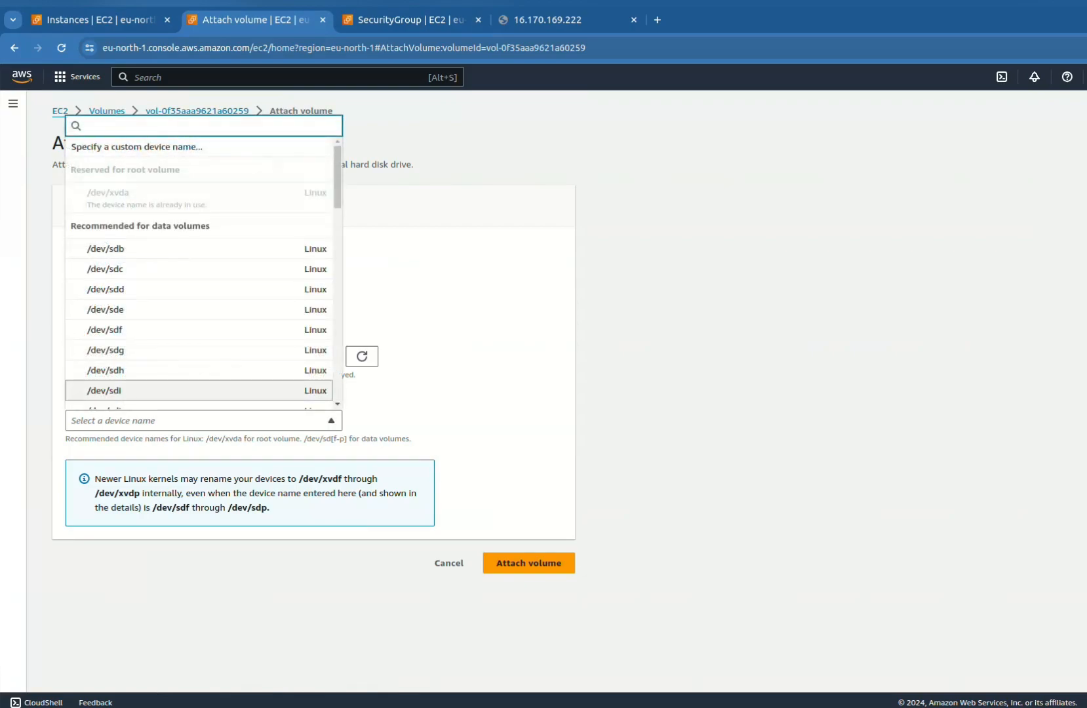
{"action": "left_click", "coordinate": [199, 249]}
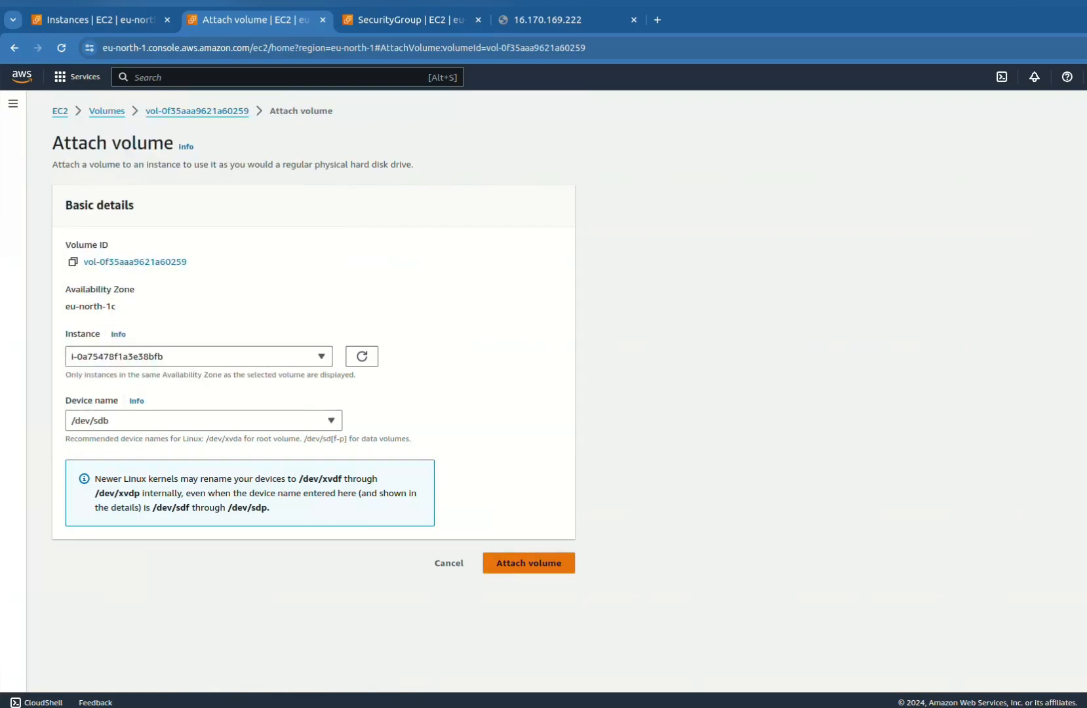
{"action": "left_click", "coordinate": [528, 562]}
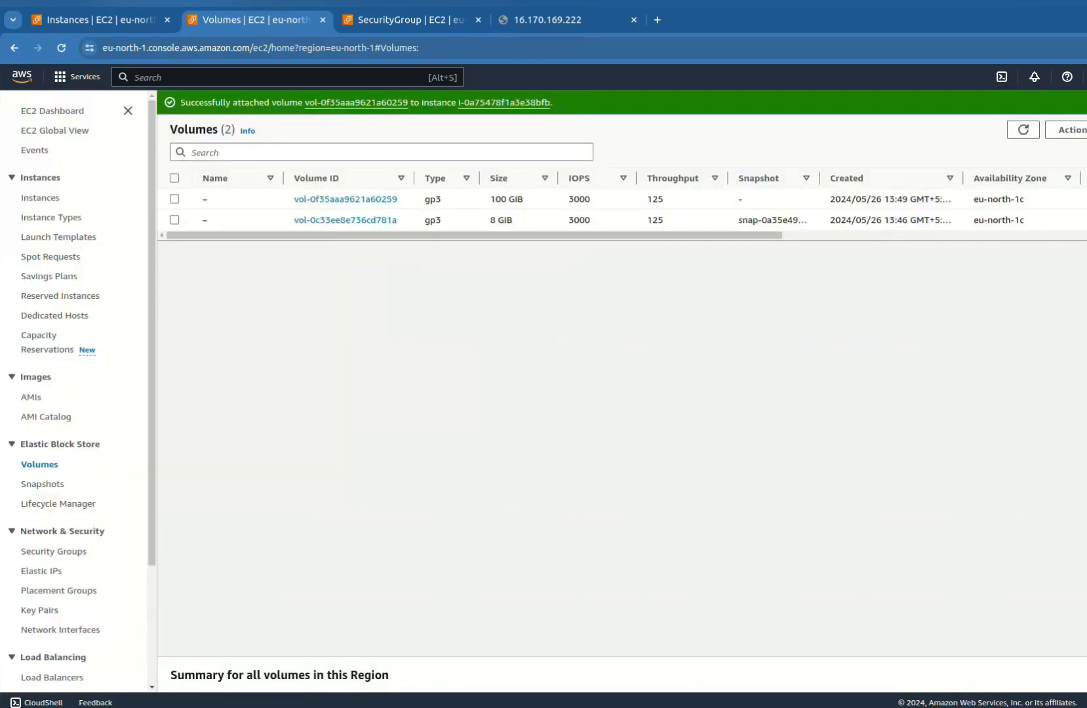
- Check the 100 GiB volume's attachment details and the refreshed block devices of my instance A, including the Delete on termination settings
{"action": "left_click", "coordinate": [174, 200]}
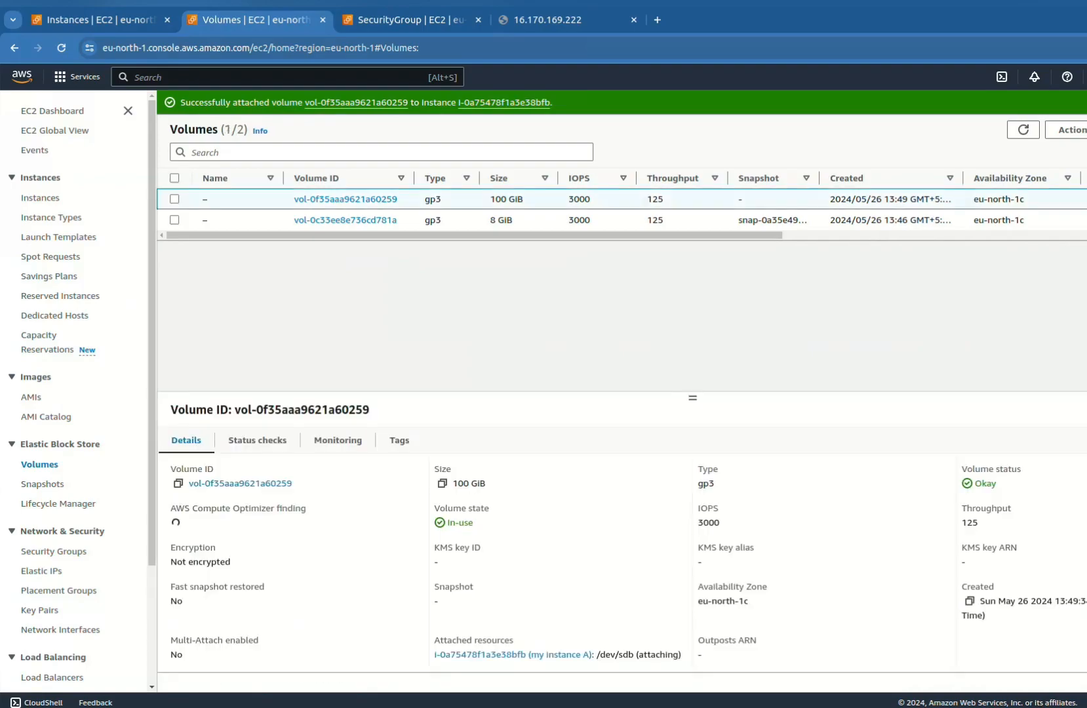
{"action": "left_click", "coordinate": [100, 20]}
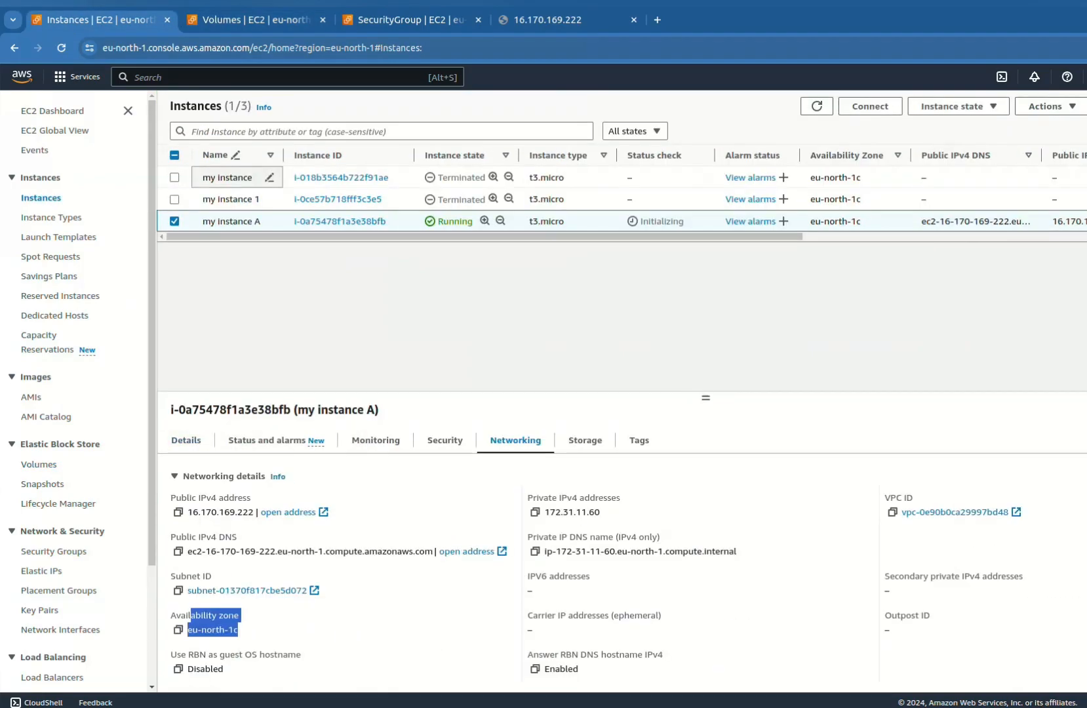
{"action": "key", "text": "F5"}
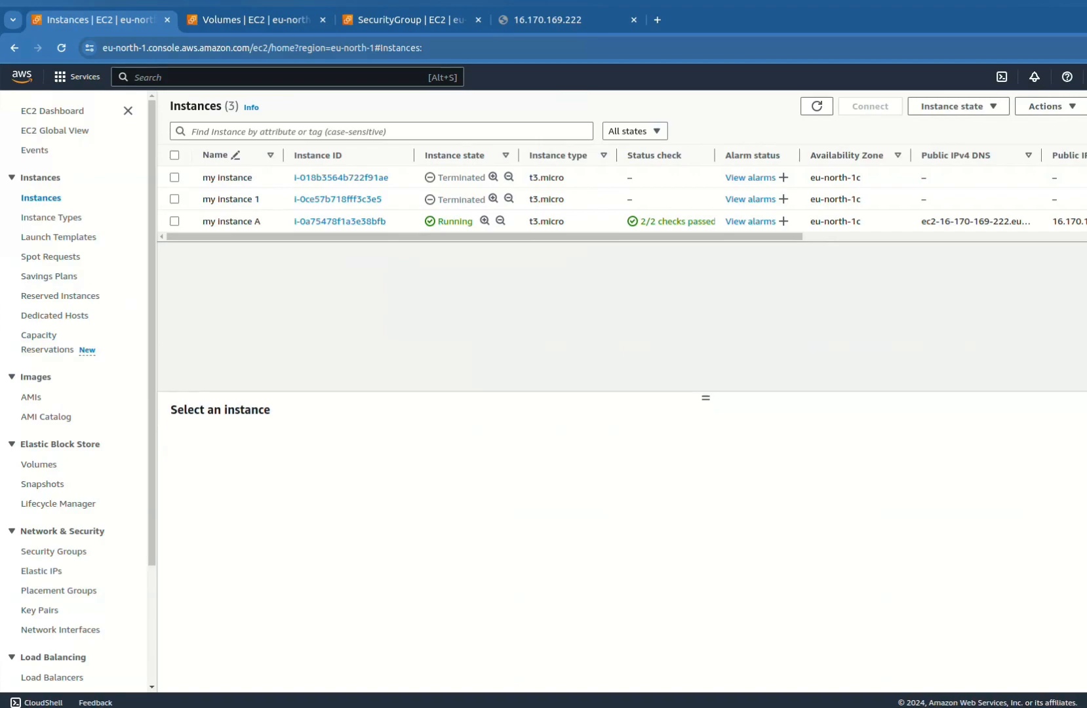
{"action": "left_click", "coordinate": [175, 221]}
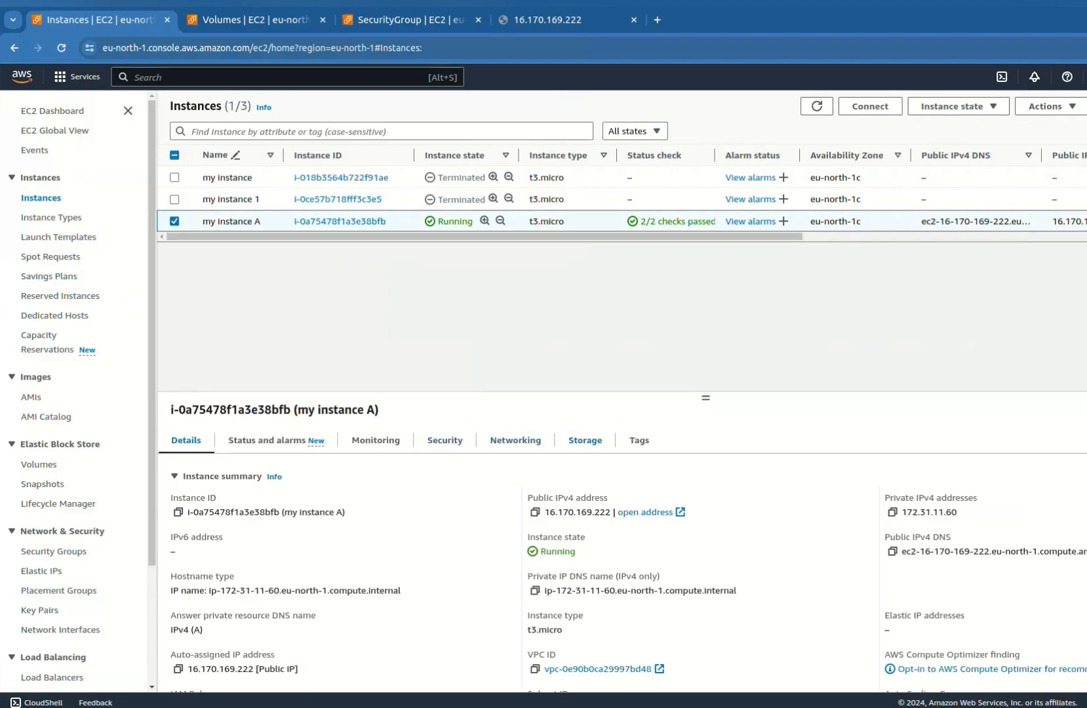
{"action": "left_click", "coordinate": [585, 440]}
{"action": "scroll", "coordinate": [268, 501], "scroll_direction": "down", "scroll_amount": 2}
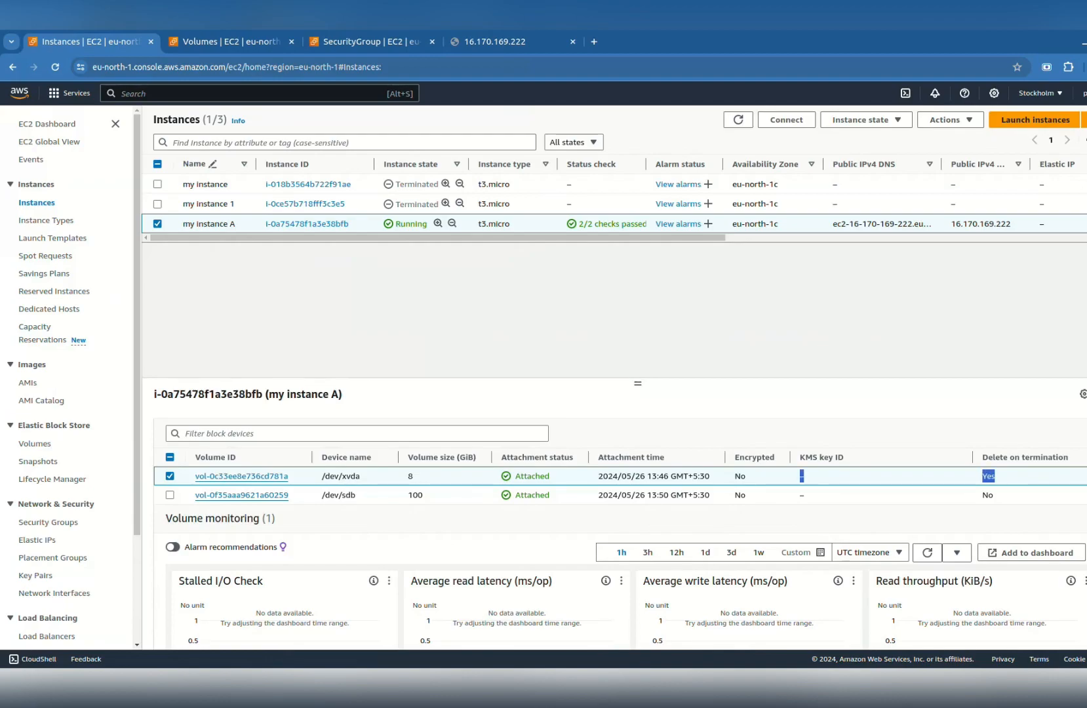
{"action": "left_click_drag", "start_coordinate": [994, 496], "coordinate": [981, 496]}
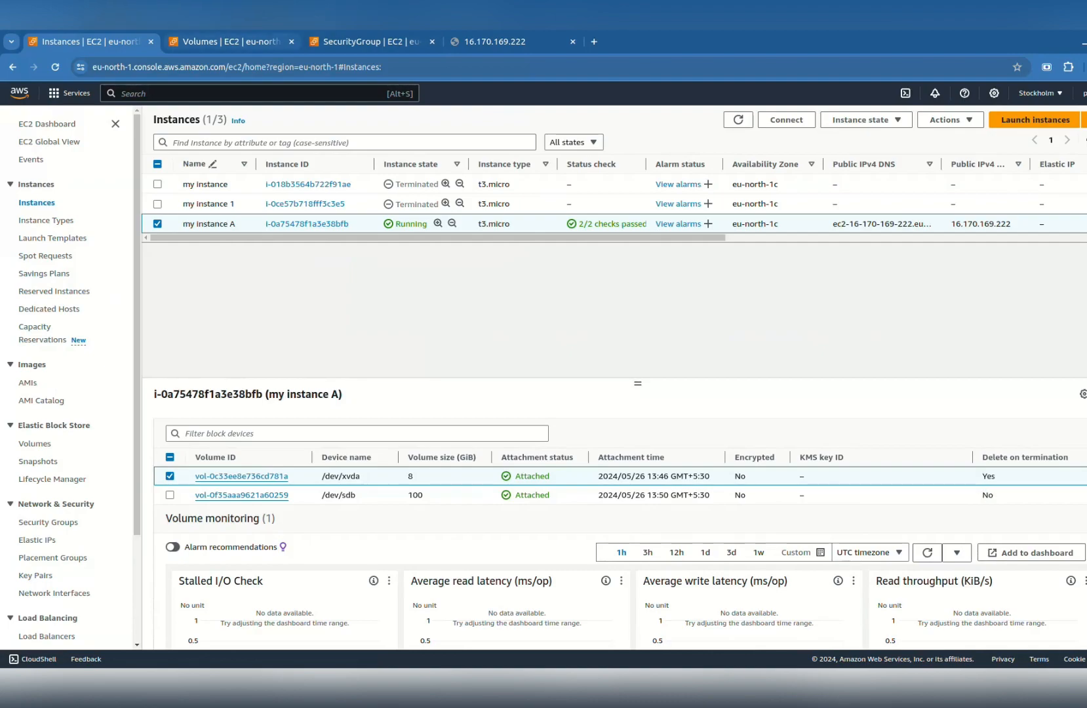
- Create another 100 GiB gp3 volume in availability zone eu-north-1a without a snapshot or encryption
{"action": "left_click", "coordinate": [230, 42]}
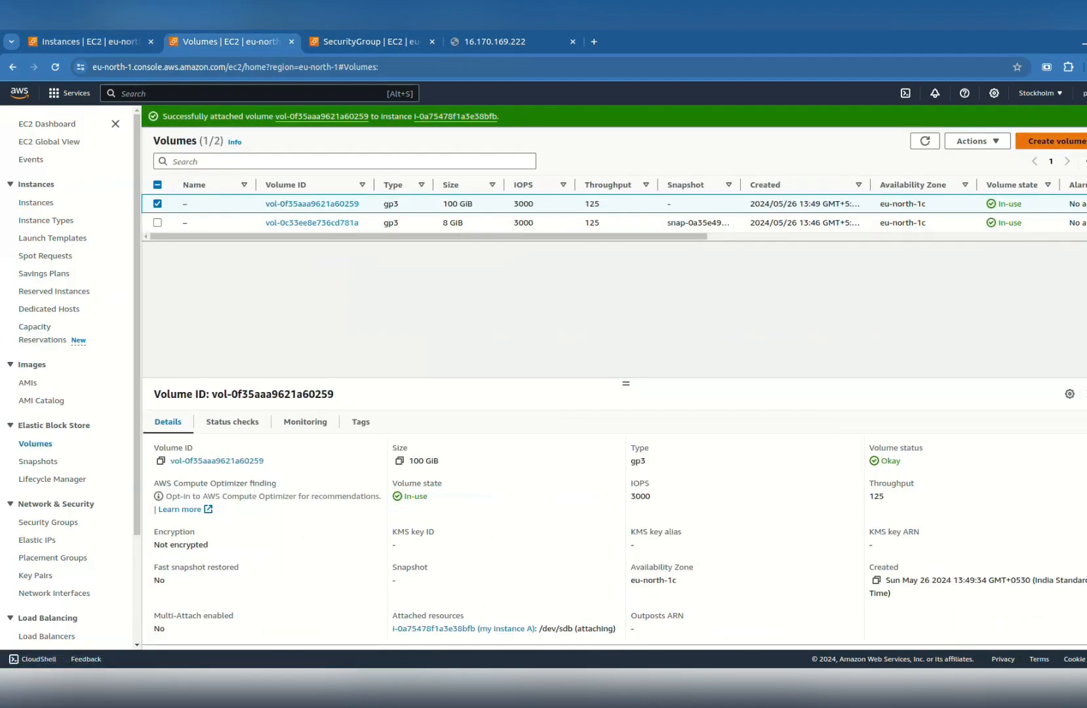
{"action": "left_click", "coordinate": [1052, 141]}
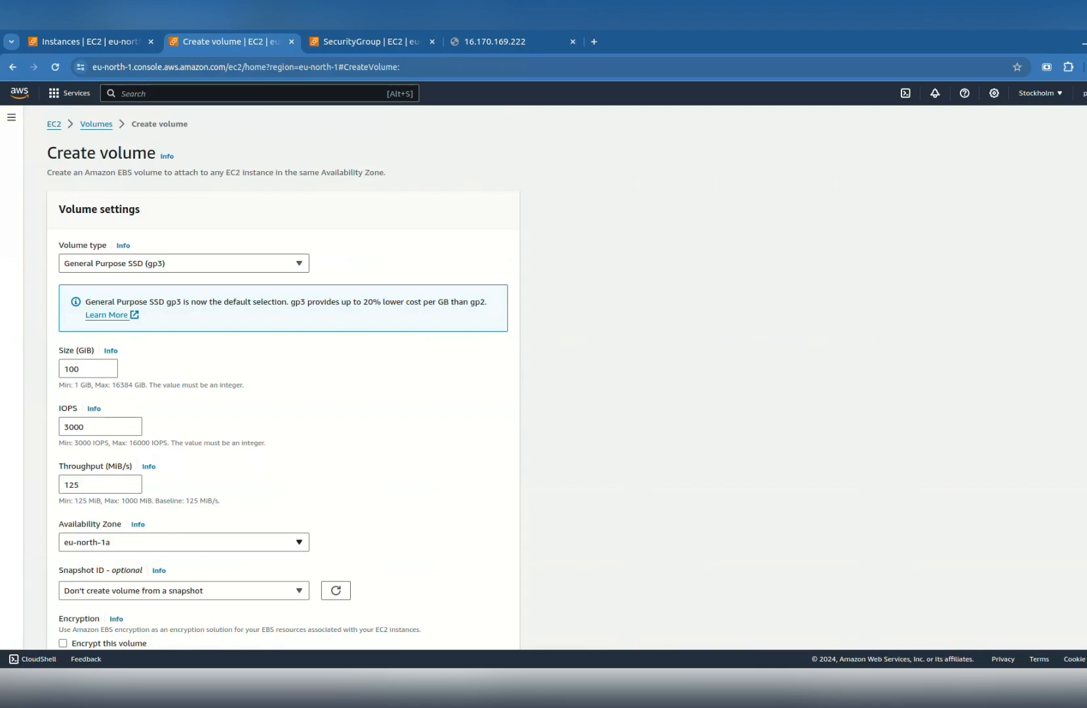
{"action": "left_click", "coordinate": [183, 542]}
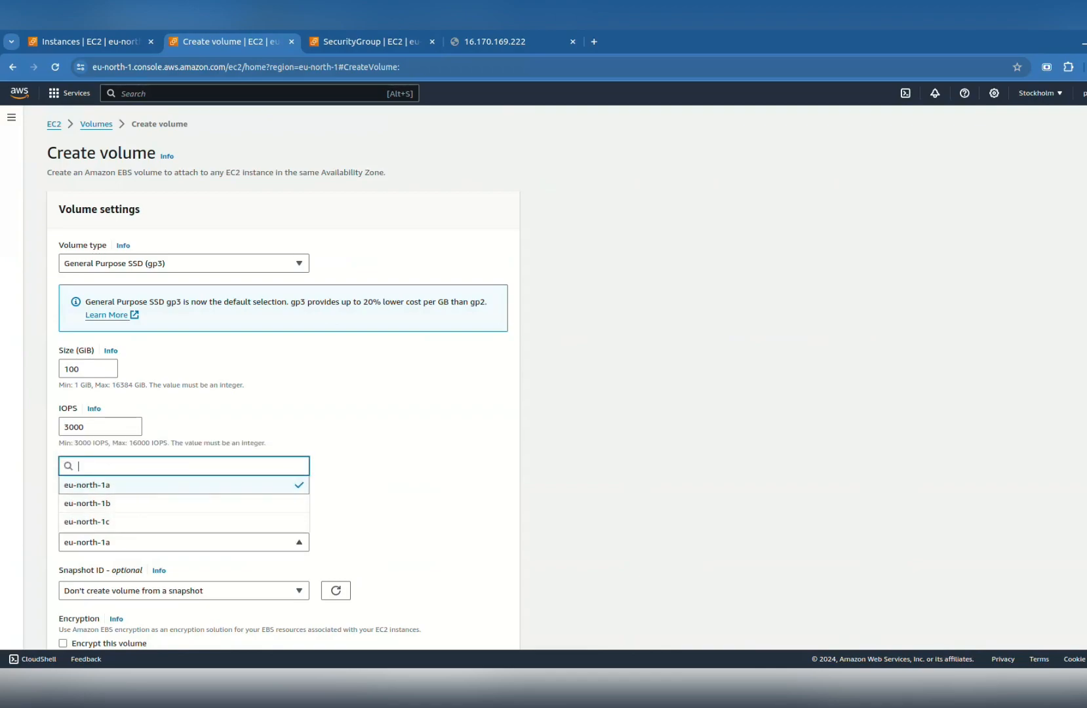
{"action": "left_click", "coordinate": [121, 486]}
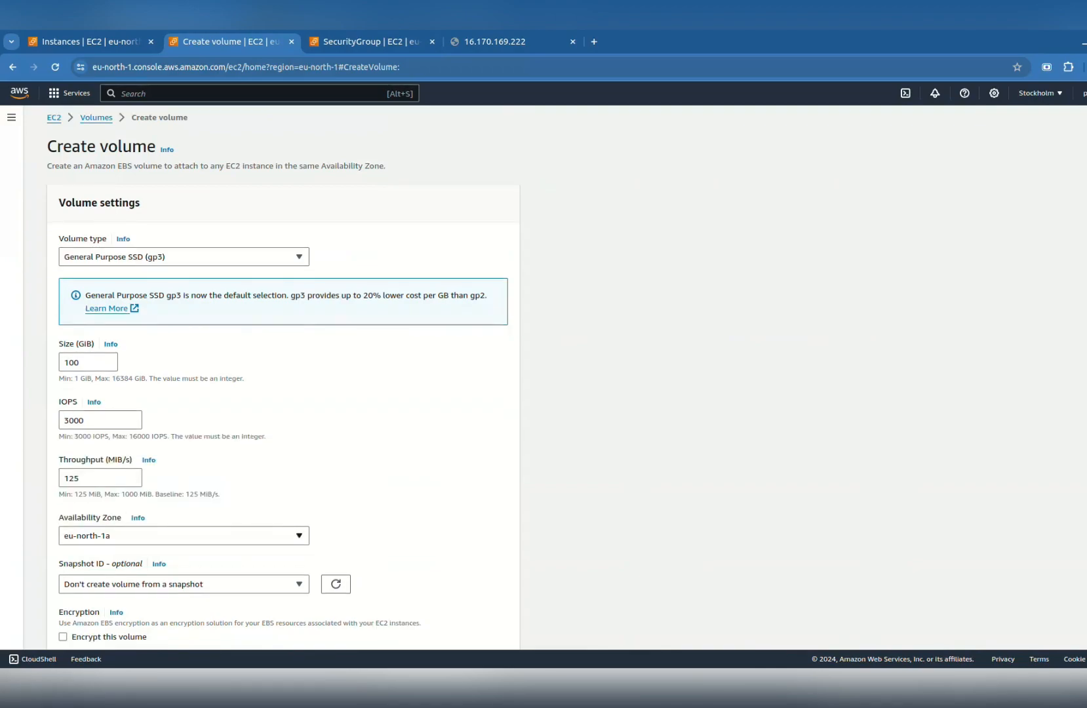
{"action": "scroll", "coordinate": [278, 380], "scroll_direction": "down", "scroll_amount": 2}
{"action": "scroll", "coordinate": [278, 381], "scroll_direction": "down", "scroll_amount": 4}
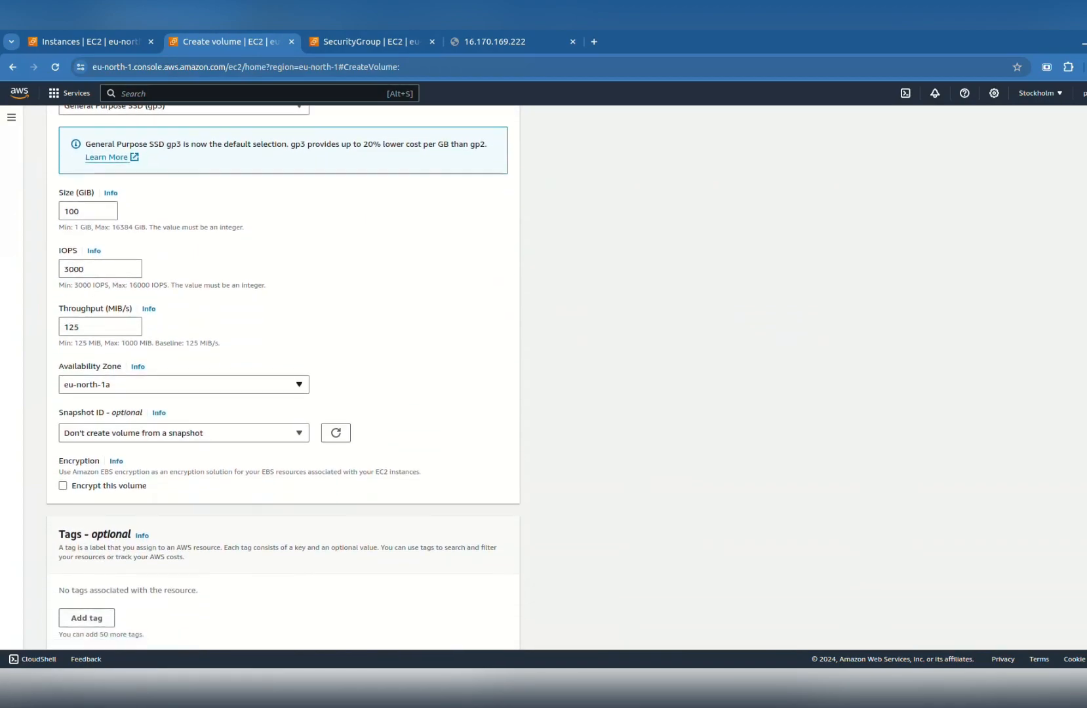
{"action": "scroll", "coordinate": [282, 377], "scroll_direction": "up", "scroll_amount": 5}
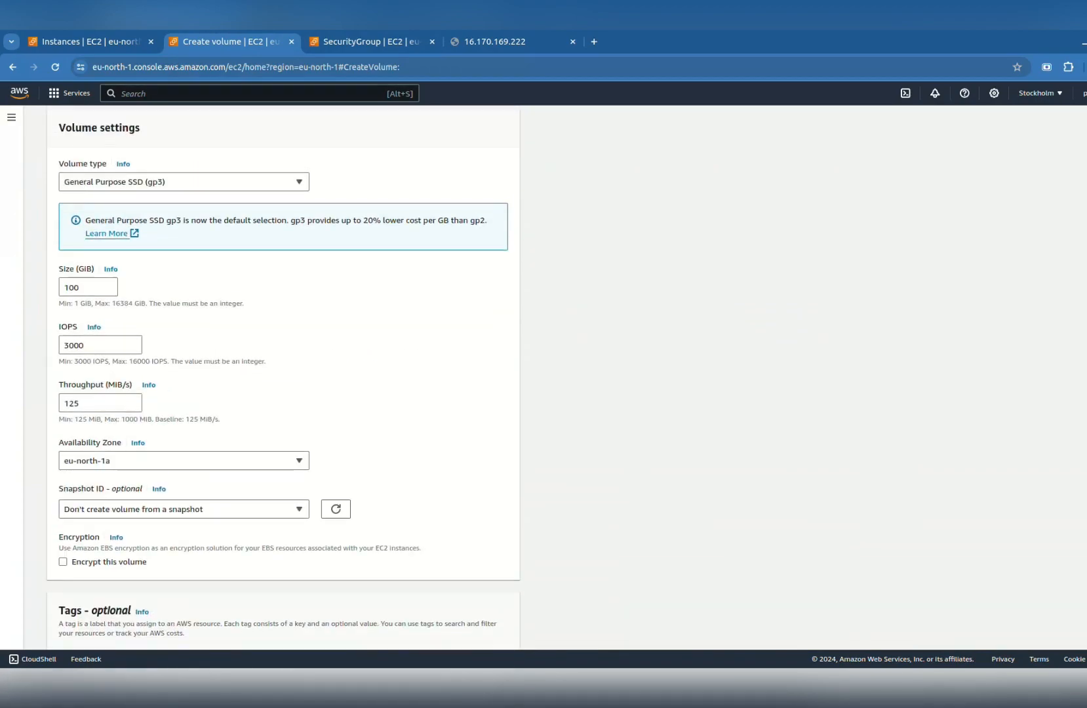
{"action": "scroll", "coordinate": [283, 378], "scroll_direction": "down", "scroll_amount": 5}
{"action": "left_click", "coordinate": [478, 628]}
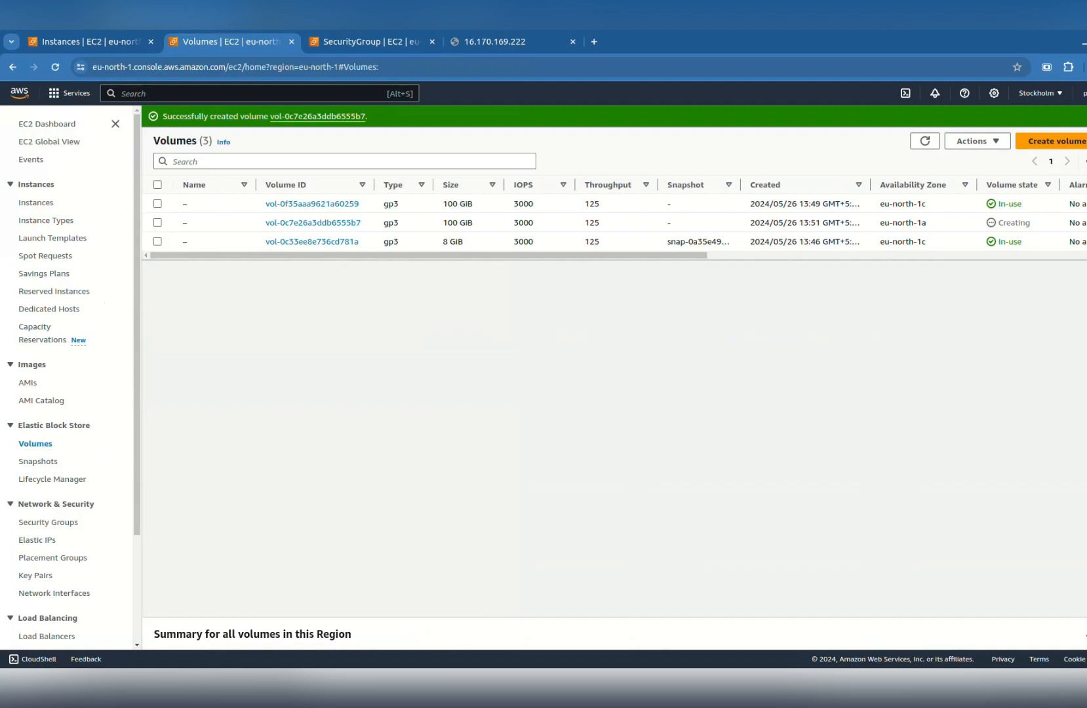
- Refresh the volumes list and check the volume state of the new eu-north-1a volume
{"action": "left_click_drag", "start_coordinate": [459, 295], "coordinate": [177, 246]}
{"action": "left_click", "coordinate": [459, 328]}
{"action": "key", "text": "F5"}
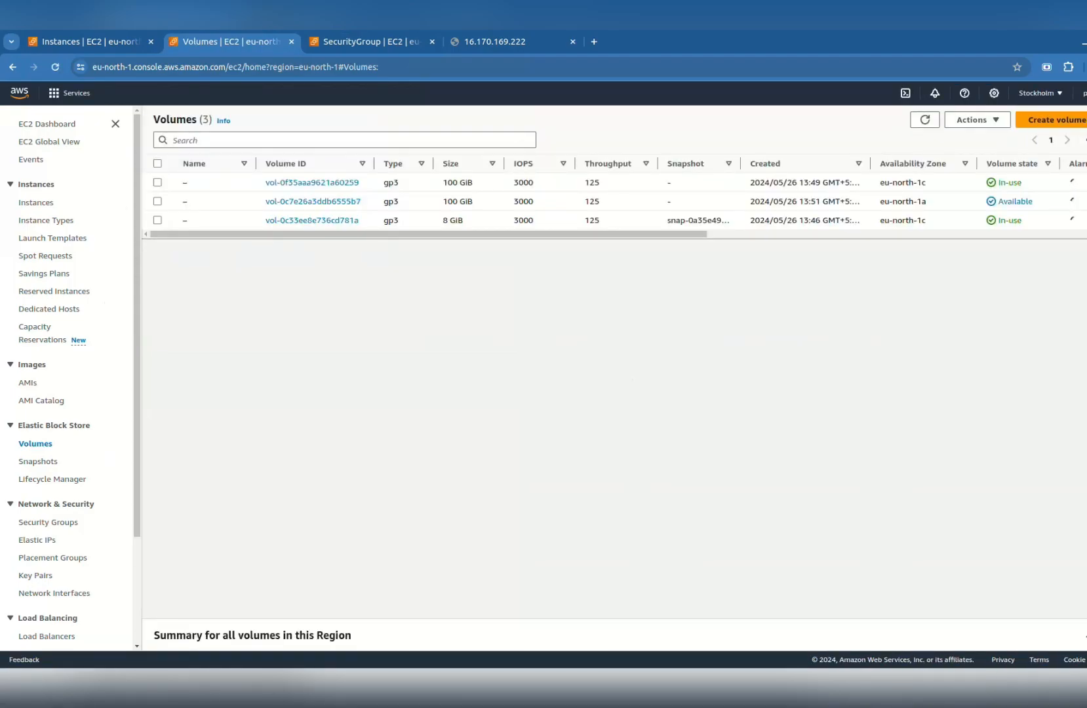
{"action": "left_click_drag", "start_coordinate": [1033, 202], "coordinate": [997, 202]}
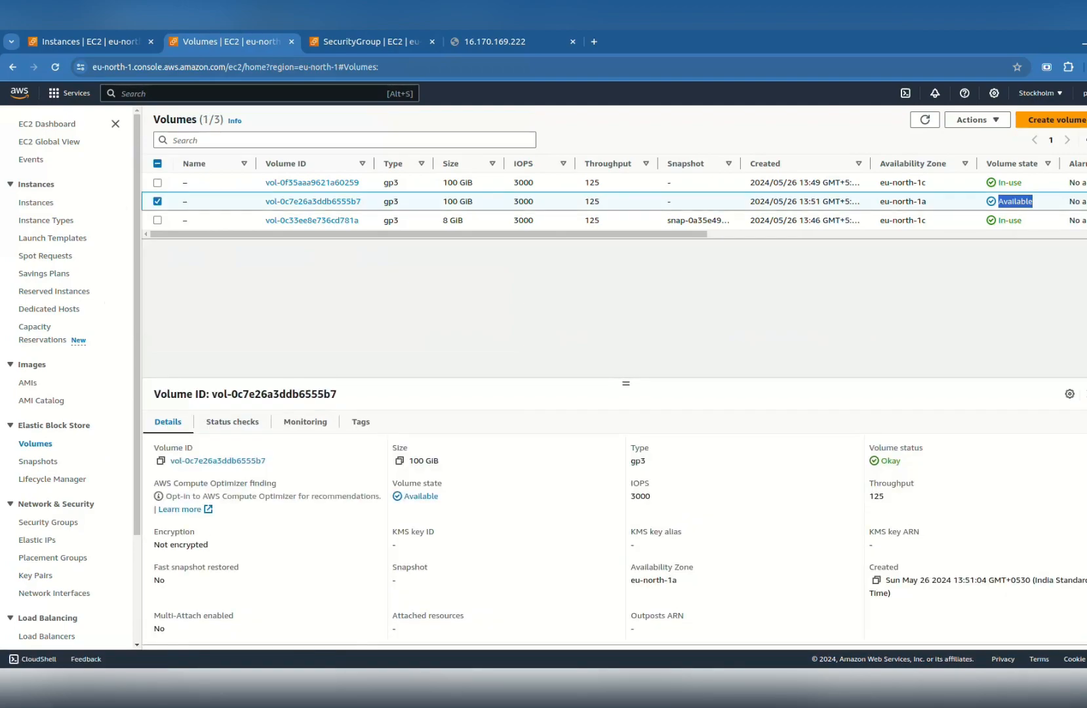
- Try to attach the eu-north-1a volume to an instance, and return to the volumes list
{"action": "left_click", "coordinate": [976, 119]}
{"action": "left_click", "coordinate": [983, 211]}
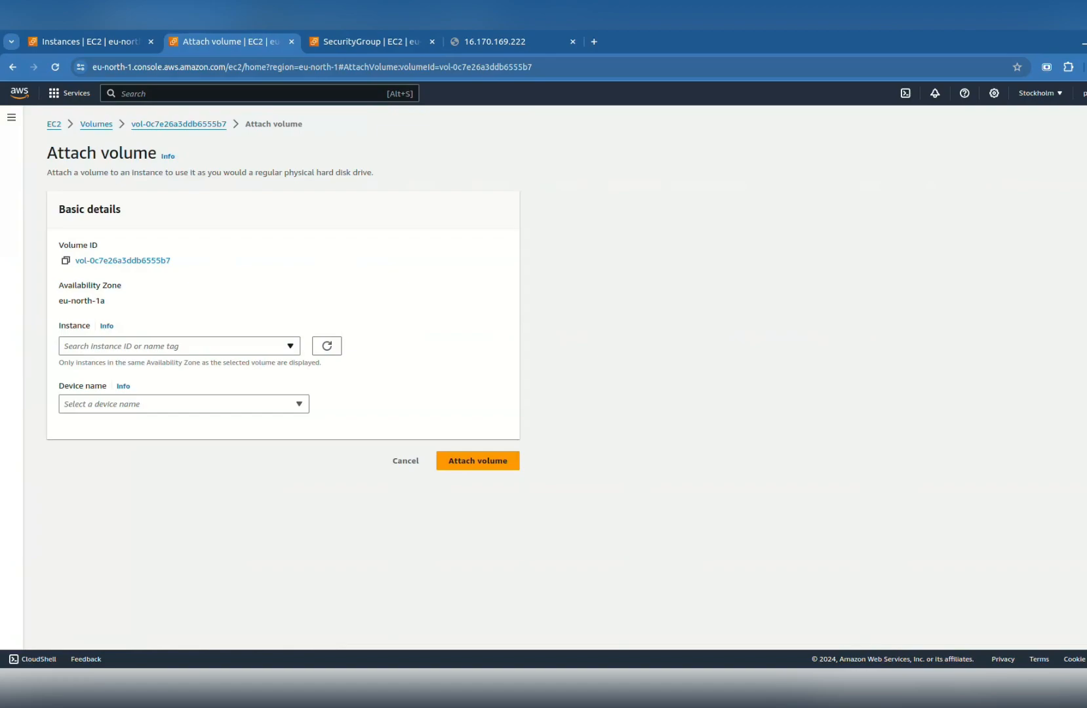
{"action": "left_click", "coordinate": [180, 346]}
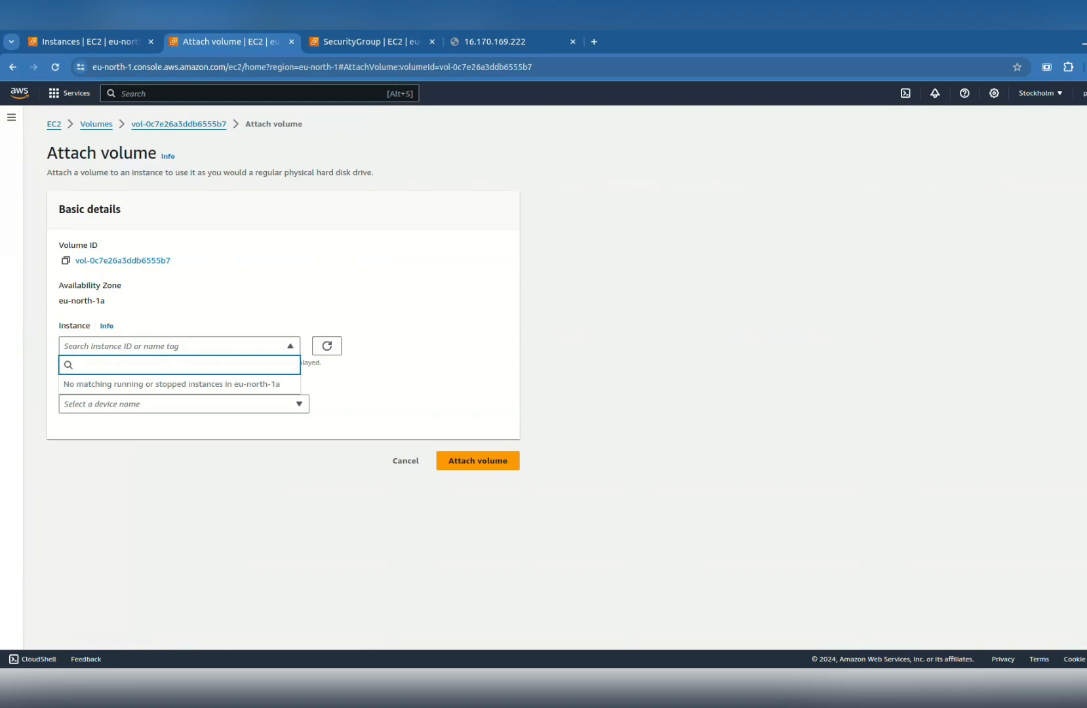
{"action": "key", "text": "Escape"}
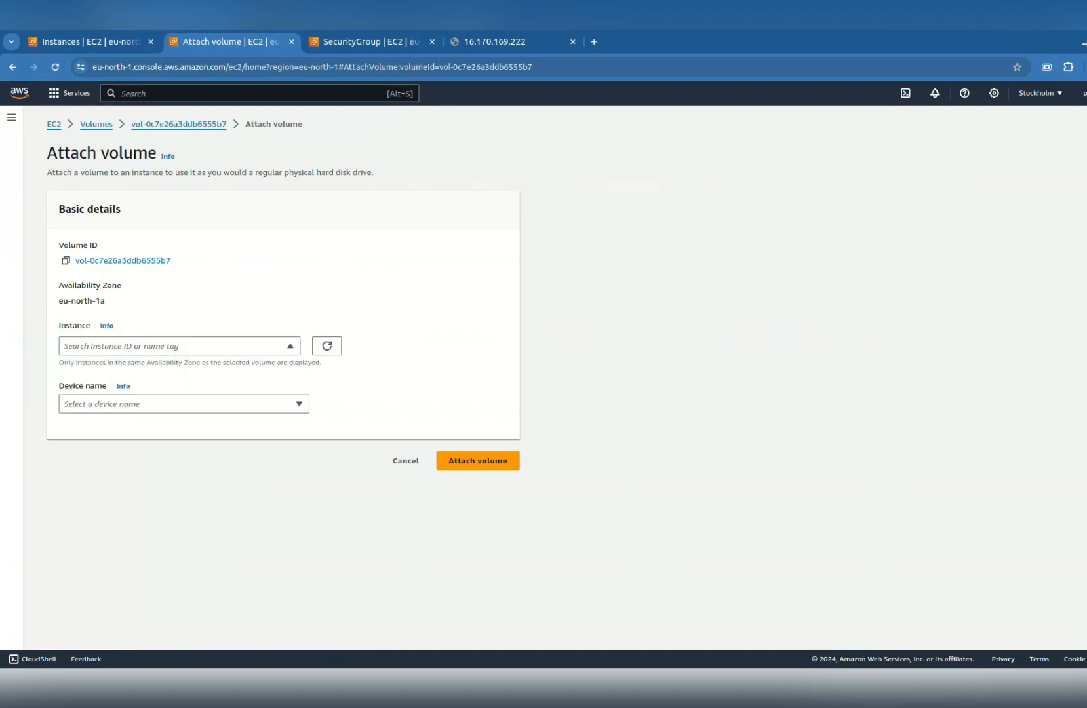
{"action": "left_click", "coordinate": [96, 124]}
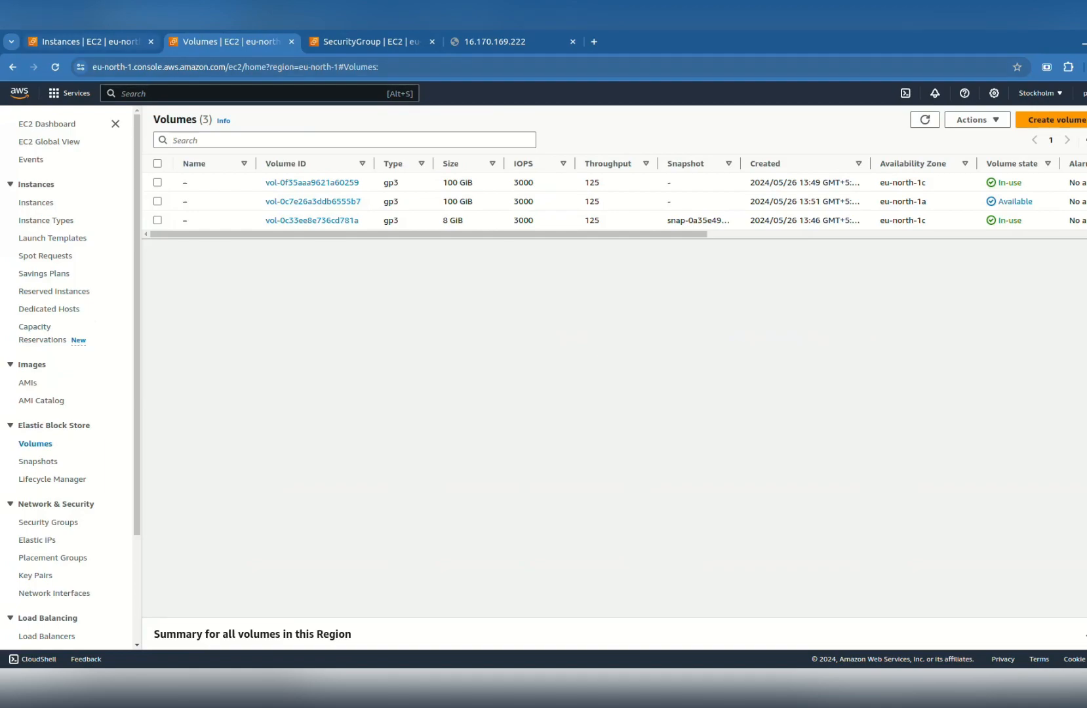
- Compare the Delete on termination settings of both volumes on my instance A and check the 8 GiB volume's state and details
{"action": "left_click", "coordinate": [92, 41]}
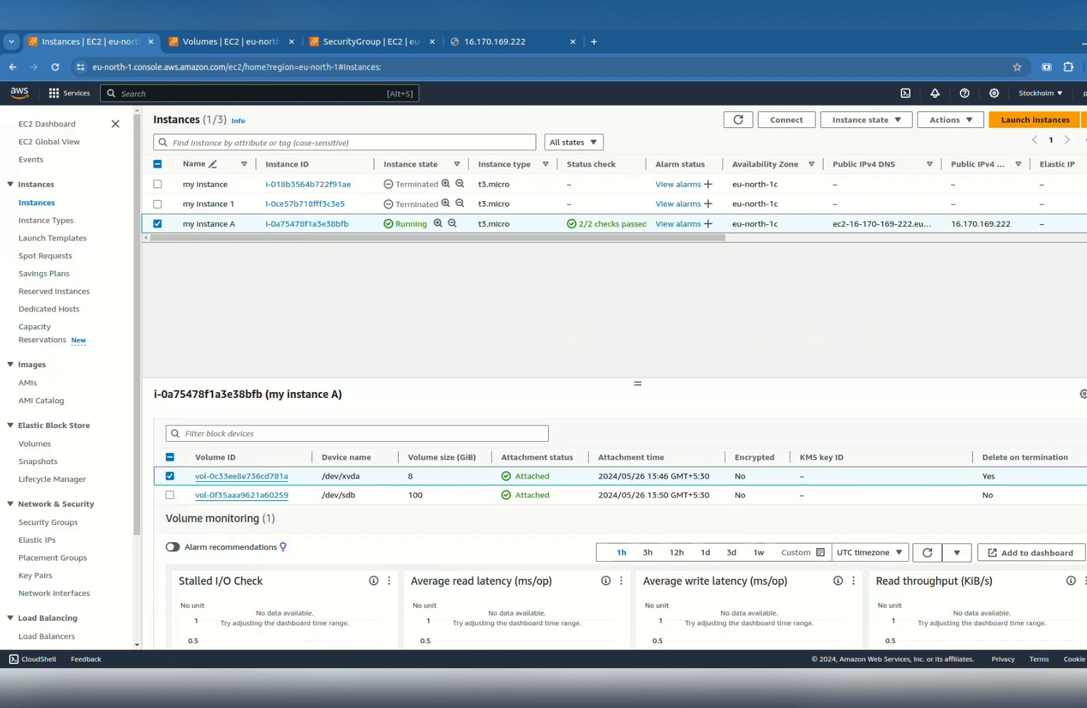
{"action": "double_click", "coordinate": [988, 476]}
{"action": "double_click", "coordinate": [988, 495]}
{"action": "left_click", "coordinate": [230, 42]}
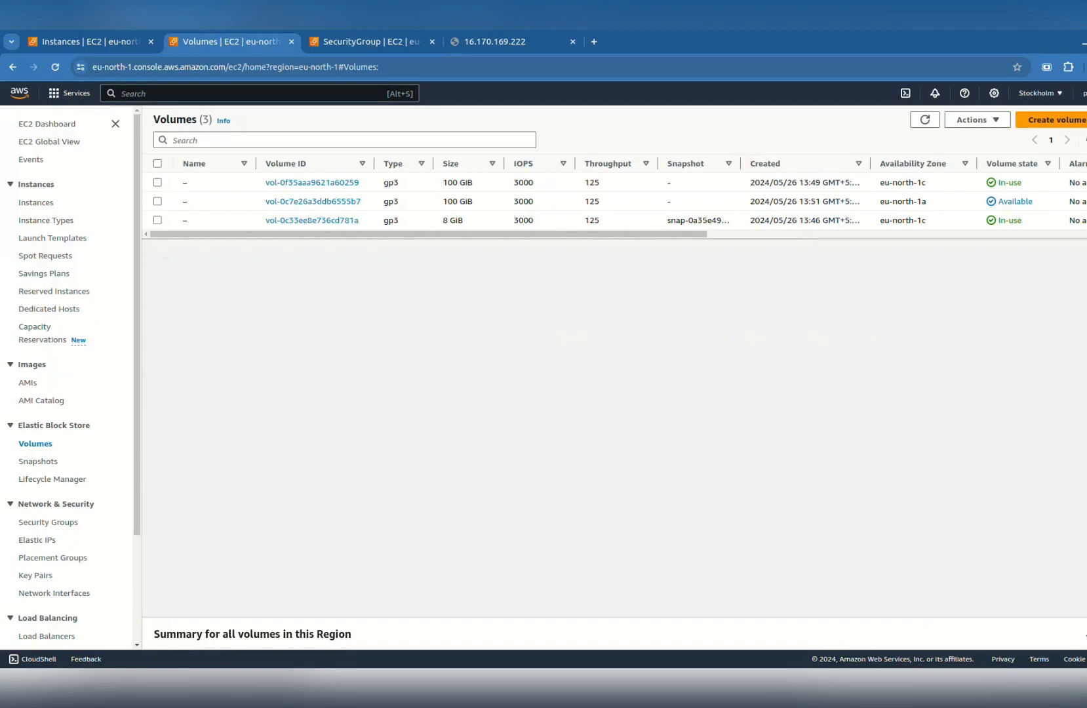
{"action": "left_click_drag", "start_coordinate": [1021, 220], "coordinate": [998, 220]}
{"action": "left_click", "coordinate": [1009, 221]}
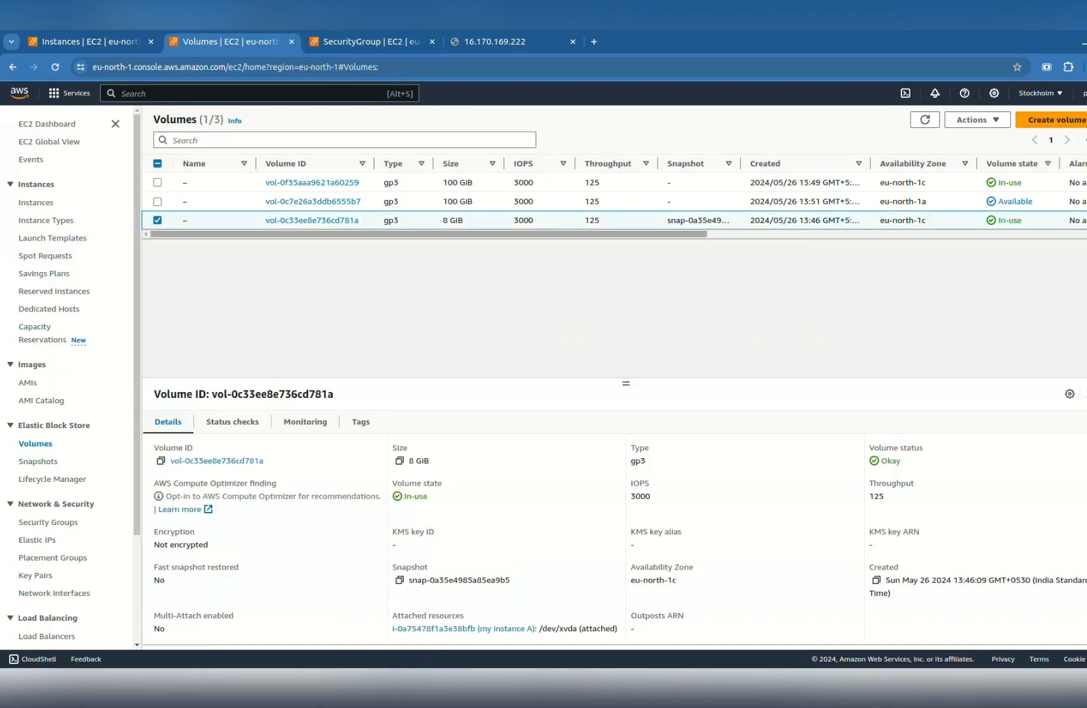
- Terminate my instance A without changing the options for its EBS volumes
{"action": "left_click", "coordinate": [91, 42]}
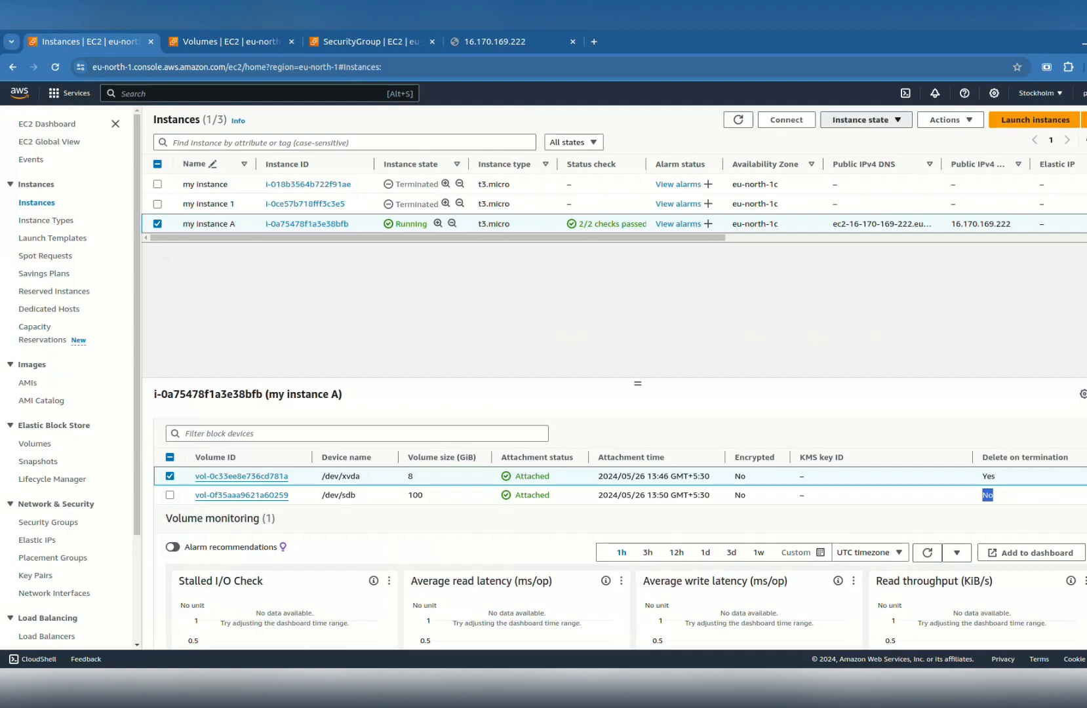
{"action": "left_click", "coordinate": [866, 120]}
{"action": "left_click", "coordinate": [866, 211]}
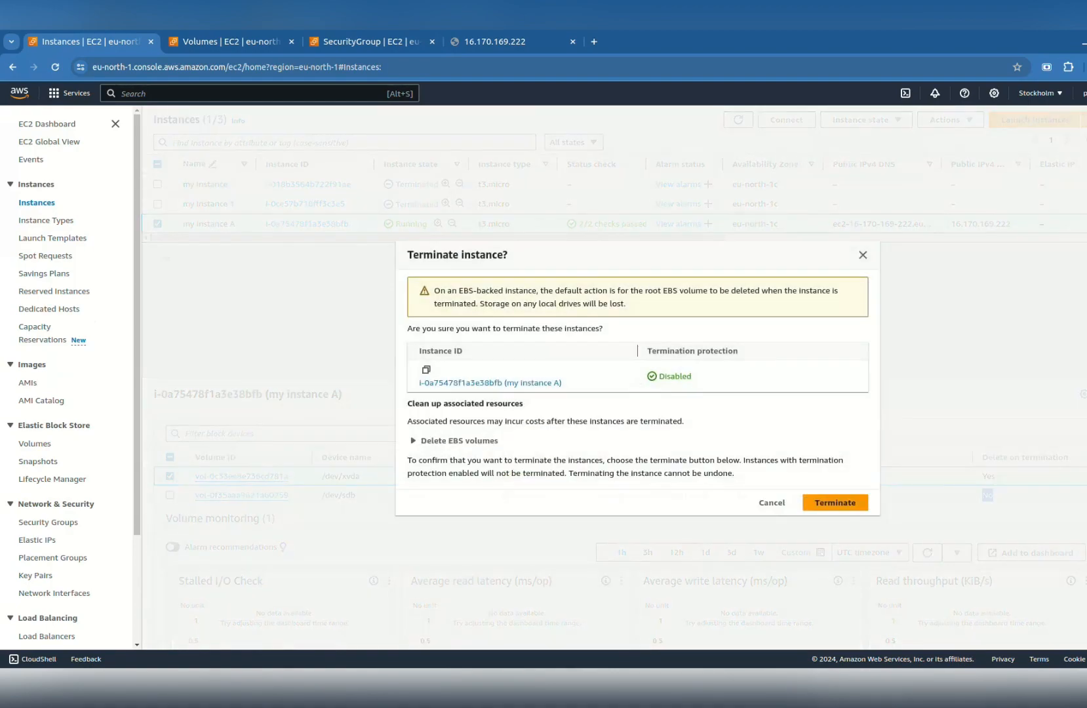
{"action": "left_click", "coordinate": [835, 503]}
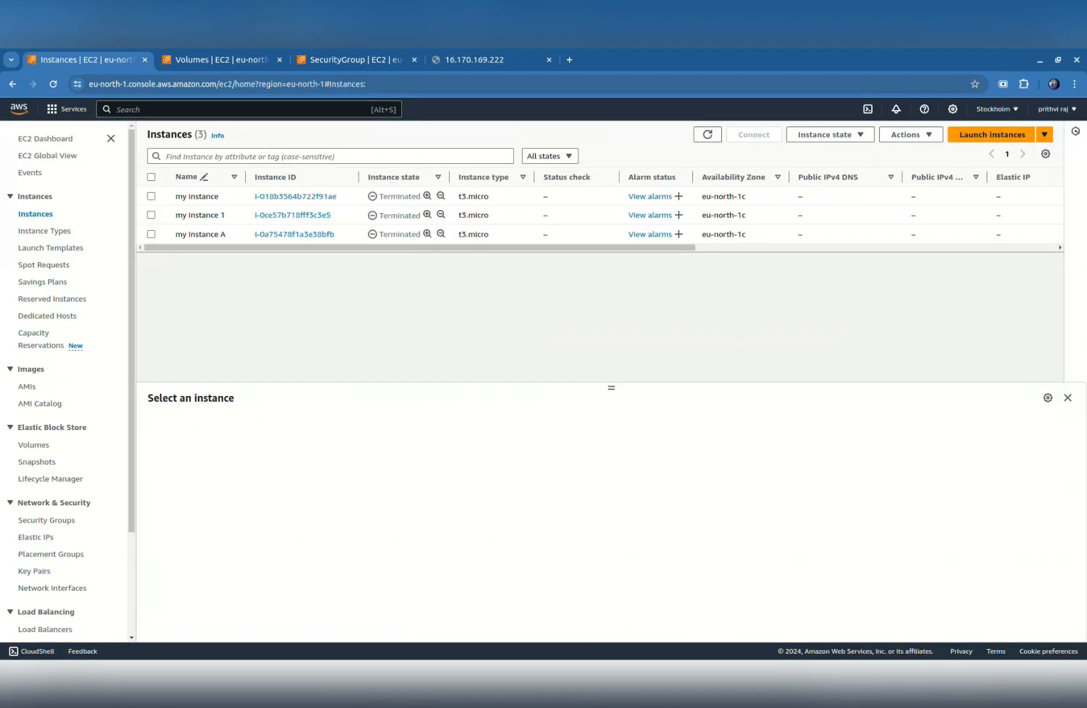
- Check the instance state of my instance A, and reload the volumes list to see which EBS volumes remain
{"action": "left_click_drag", "start_coordinate": [379, 234], "coordinate": [420, 234]}
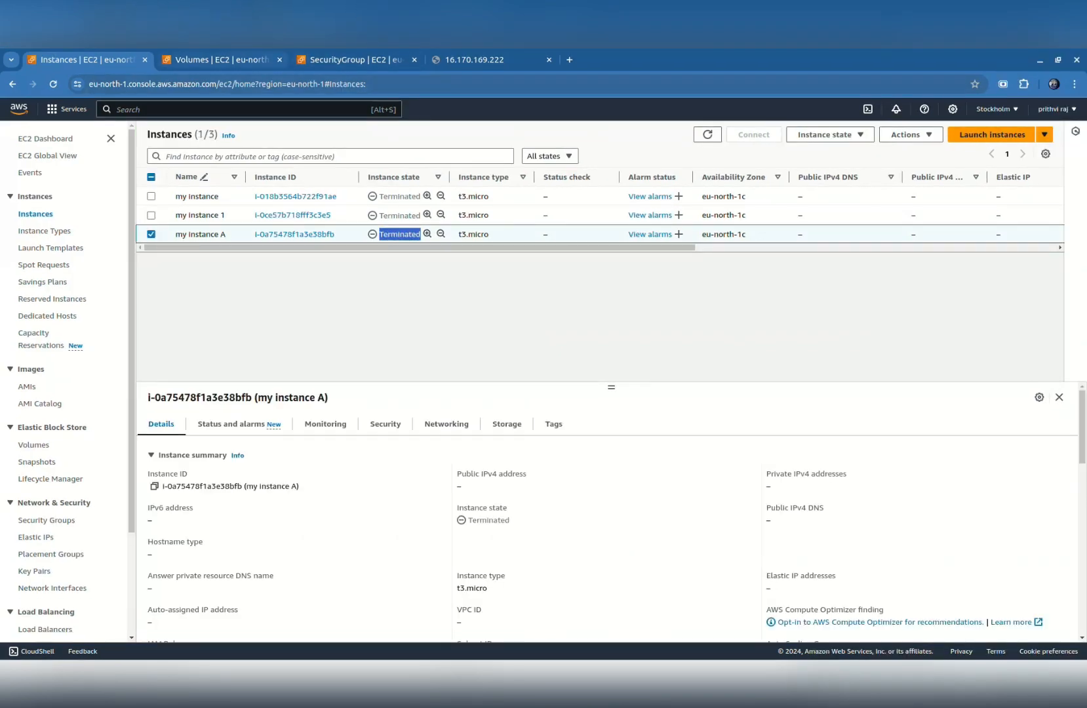
{"action": "key", "text": "ctrl+Tab"}
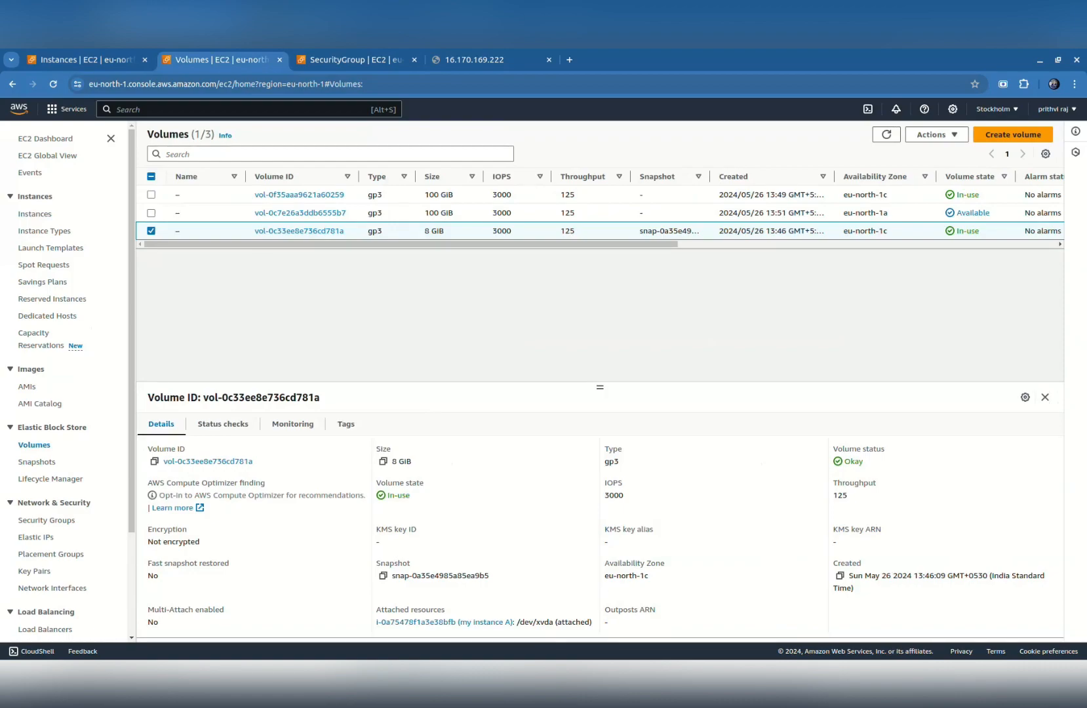
{"action": "key", "text": "F5"}
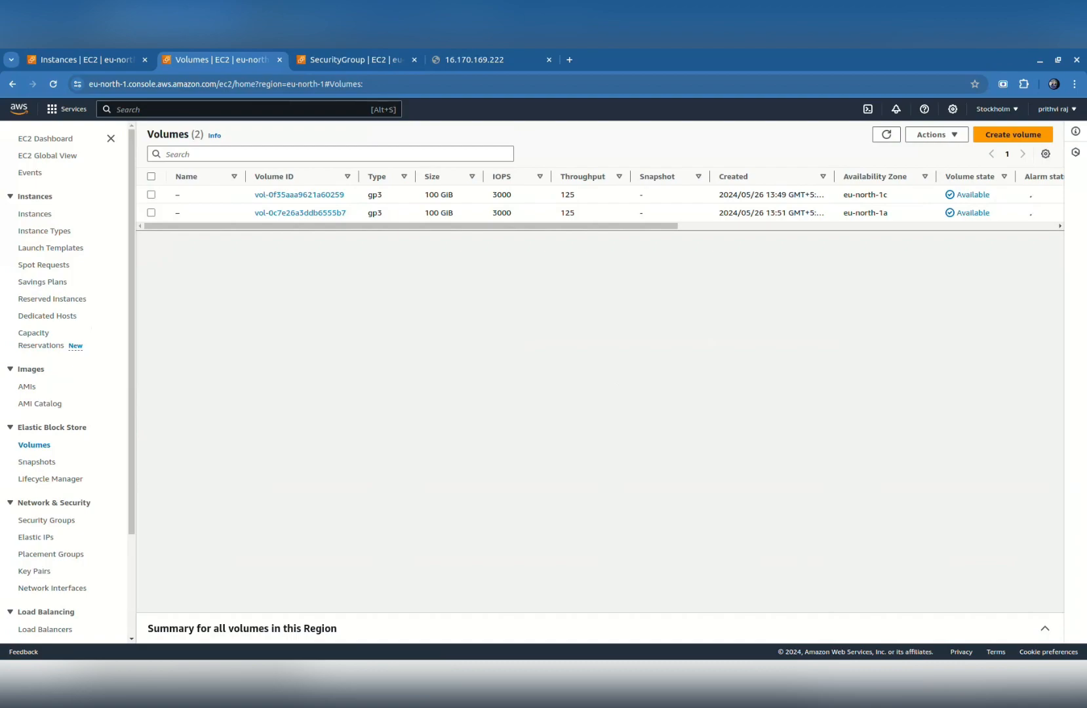
- Delete both remaining 100 GiB volumes, in eu-north-1c and eu-north-1a, entering delete as the confirmation text
{"action": "left_click", "coordinate": [151, 213]}
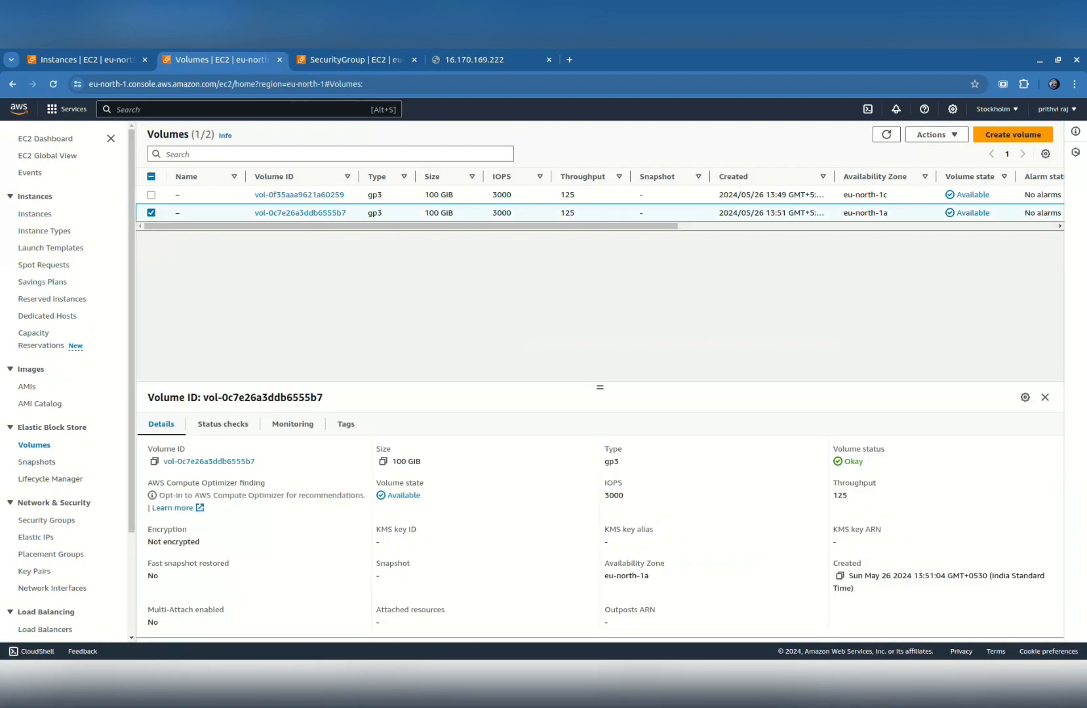
{"action": "left_click", "coordinate": [150, 195]}
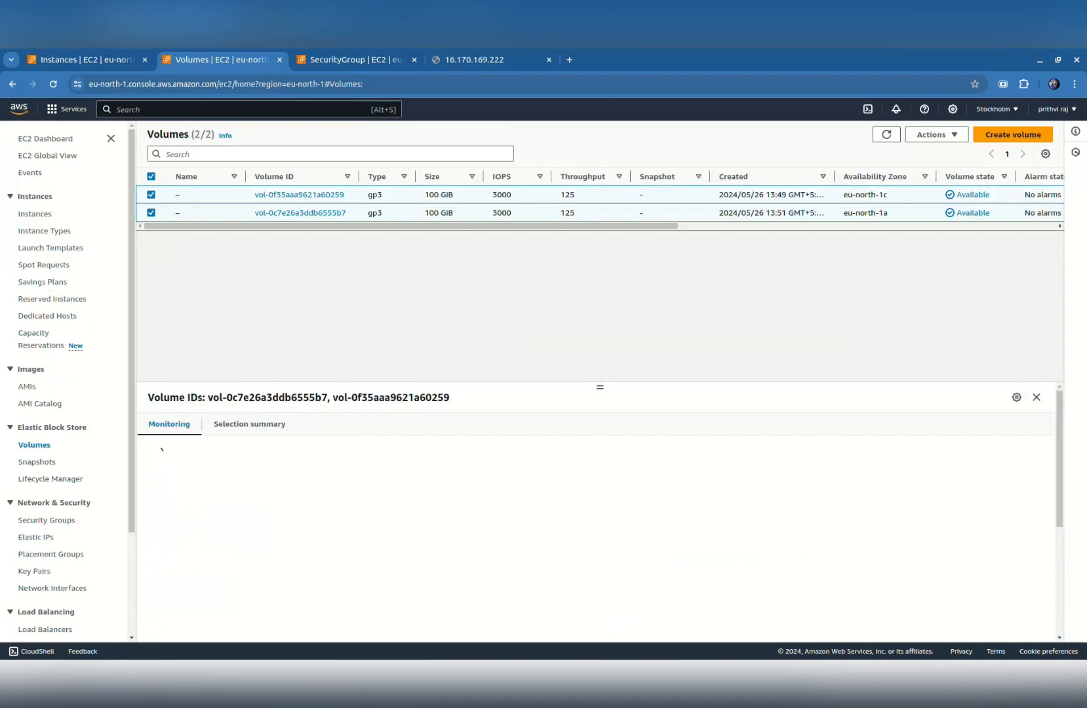
{"action": "left_click", "coordinate": [936, 134]}
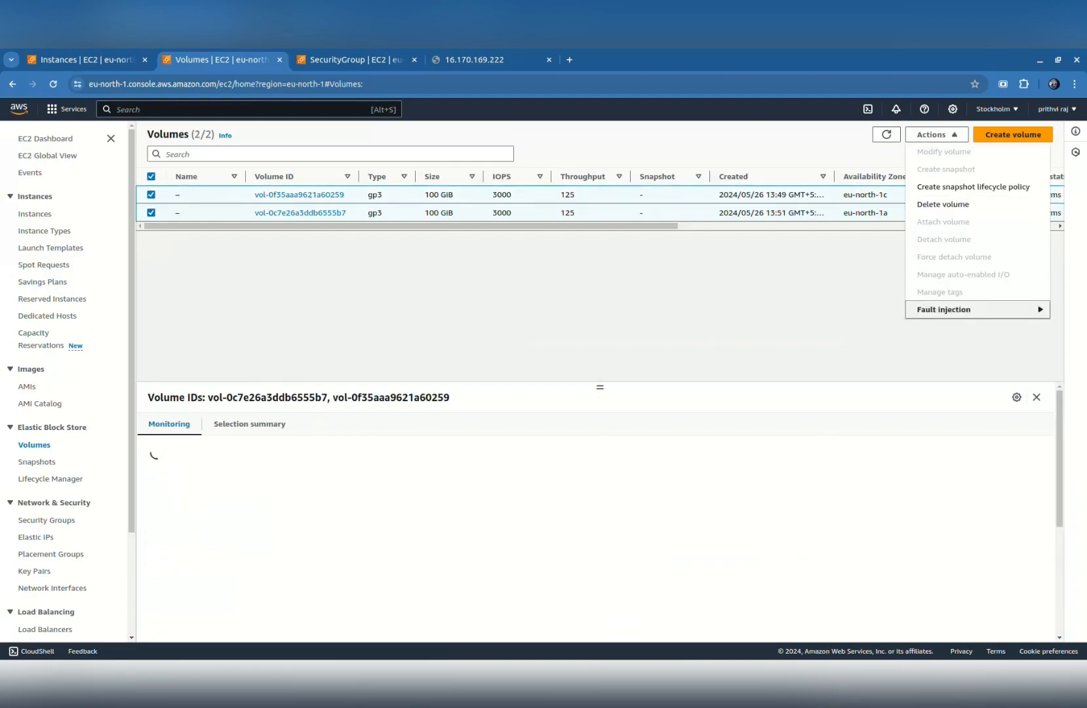
{"action": "left_click", "coordinate": [943, 204]}
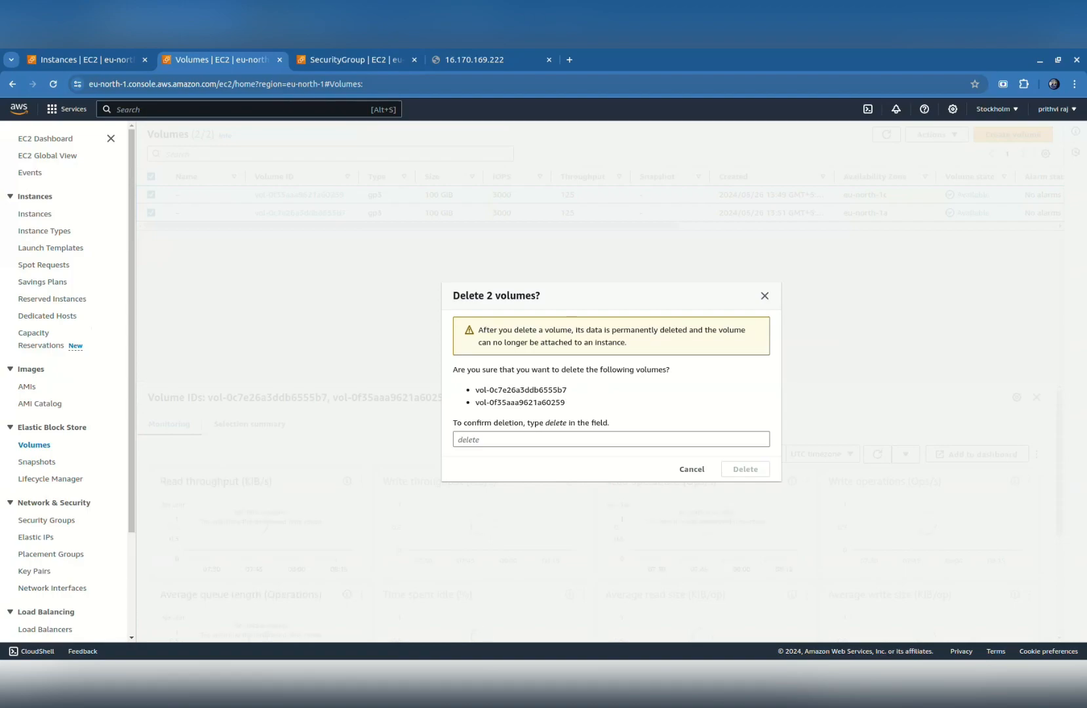
{"action": "left_click", "coordinate": [611, 440]}
{"action": "type", "text": "delete"}
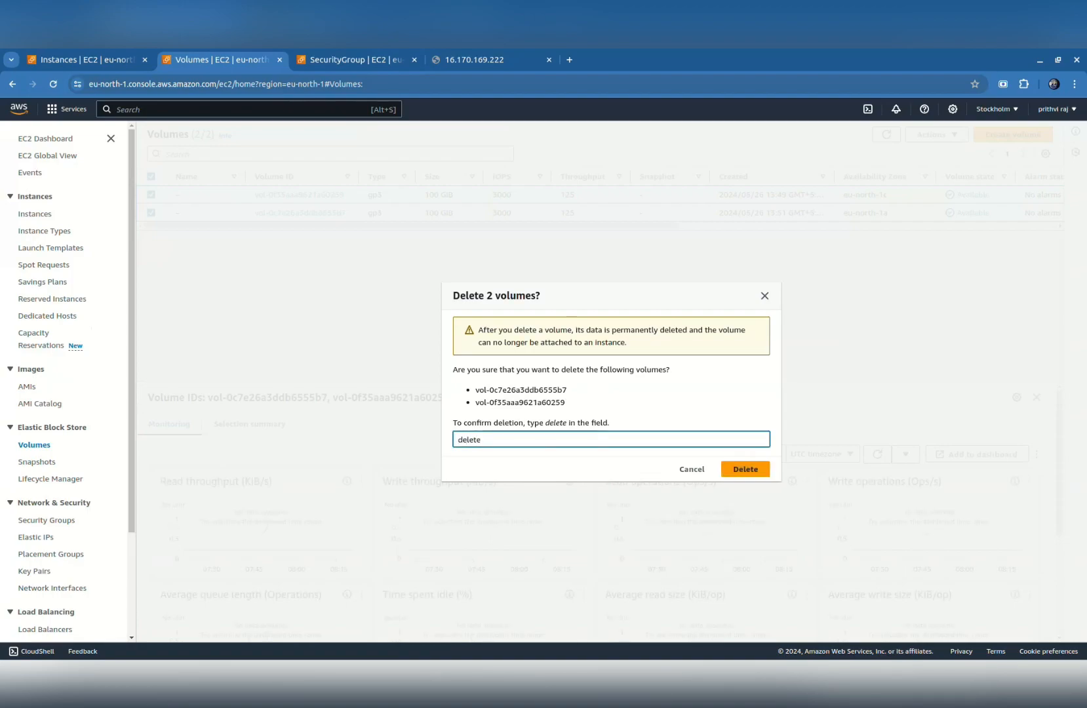
{"action": "left_click", "coordinate": [746, 469]}
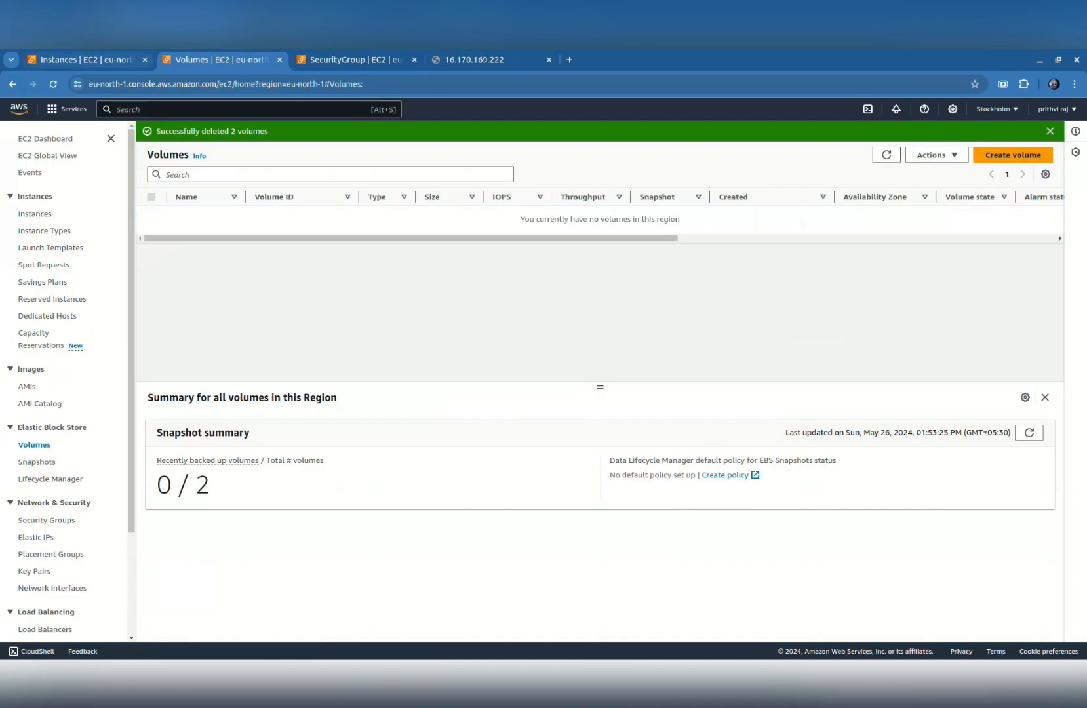
- Return to the instances list and check the state of the instances
{"action": "left_click", "coordinate": [128, 61]}
{"action": "left_click", "coordinate": [368, 305]}
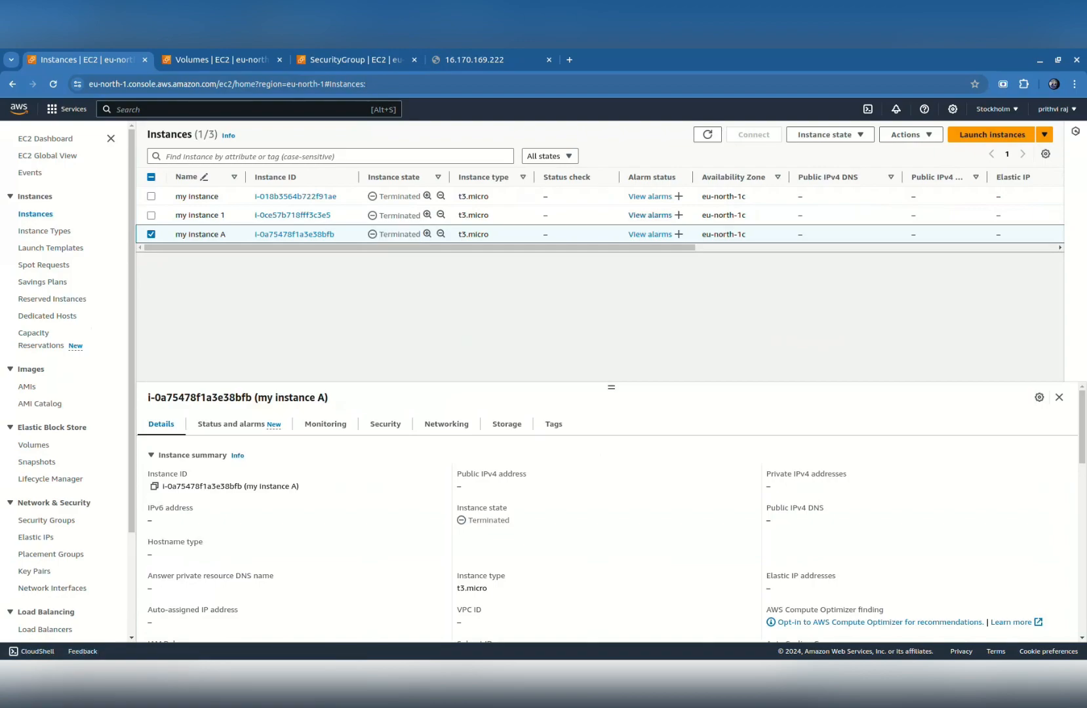
{"action": "mouse_move", "coordinate": [961, 50]}
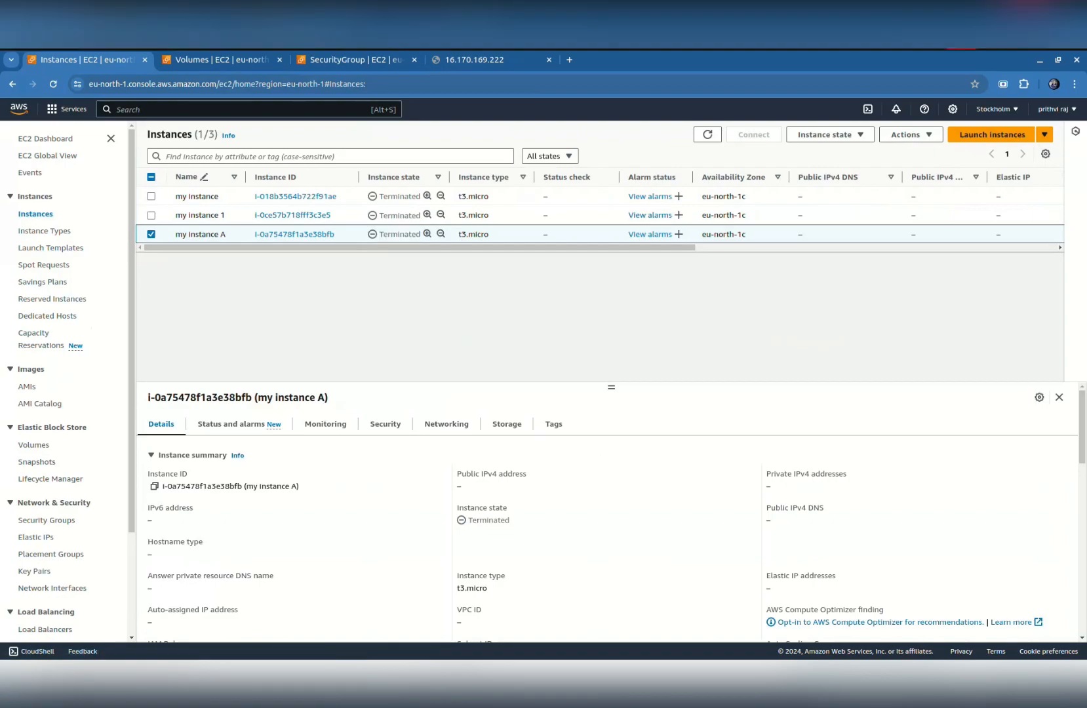